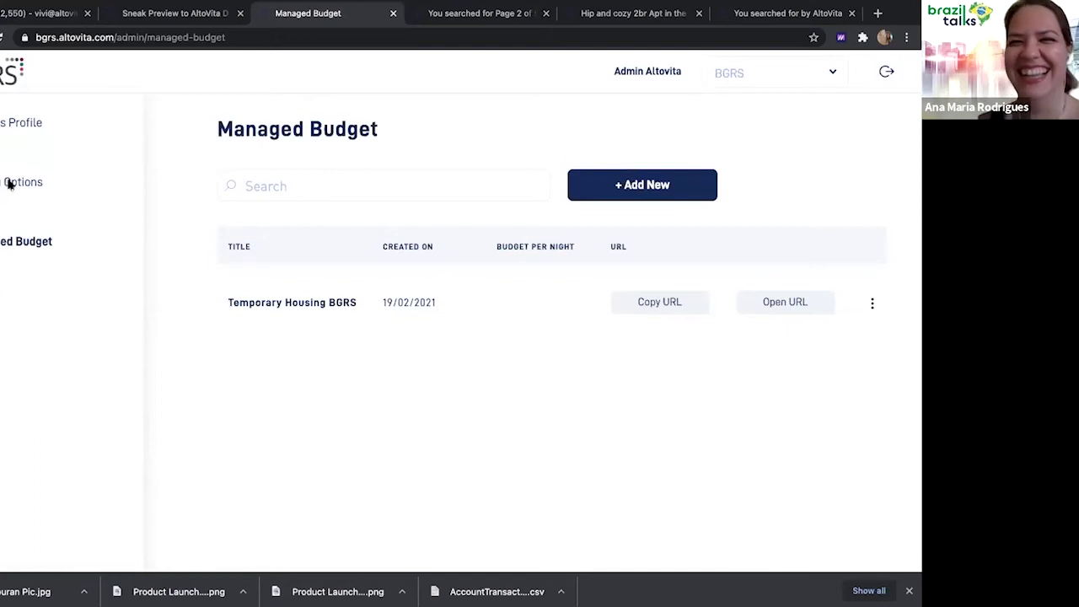
Add a new housing option with the employee's first and last name and client Brazil Talks
left_click(10, 184)
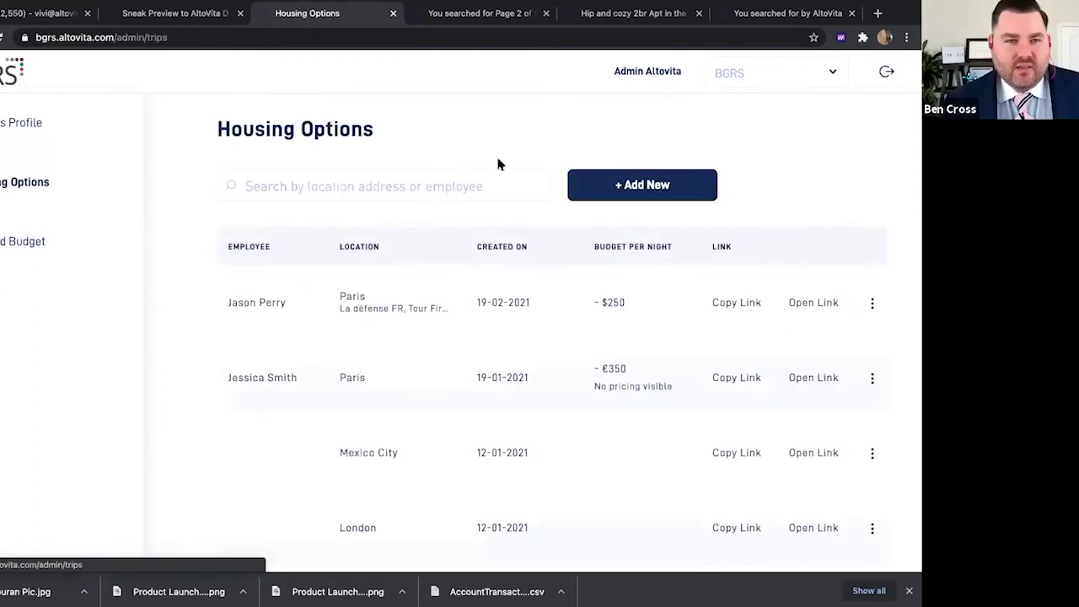
left_click(592, 186)
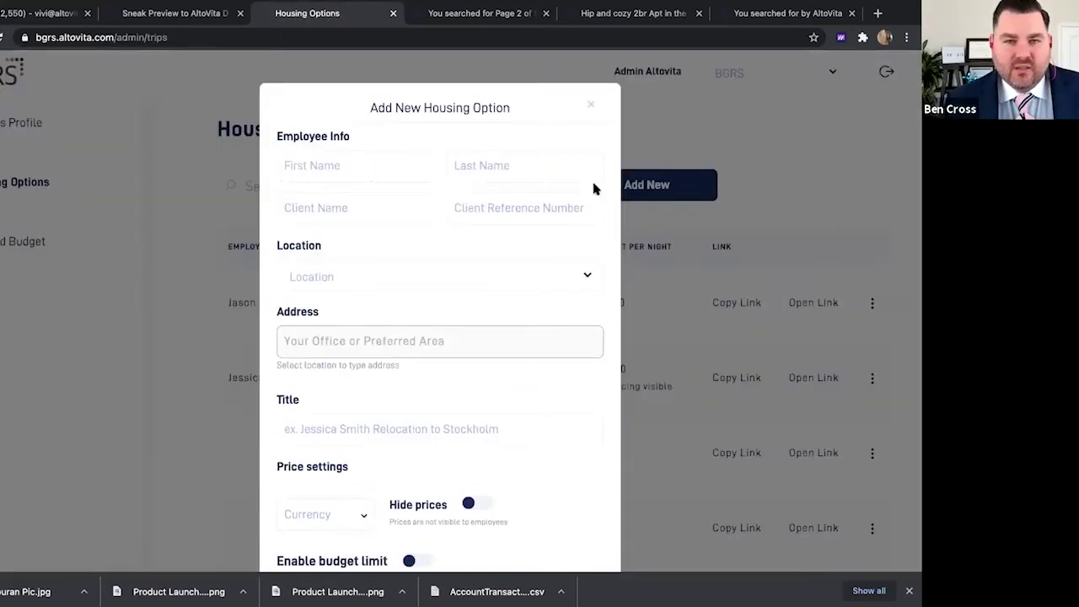
left_click(383, 172)
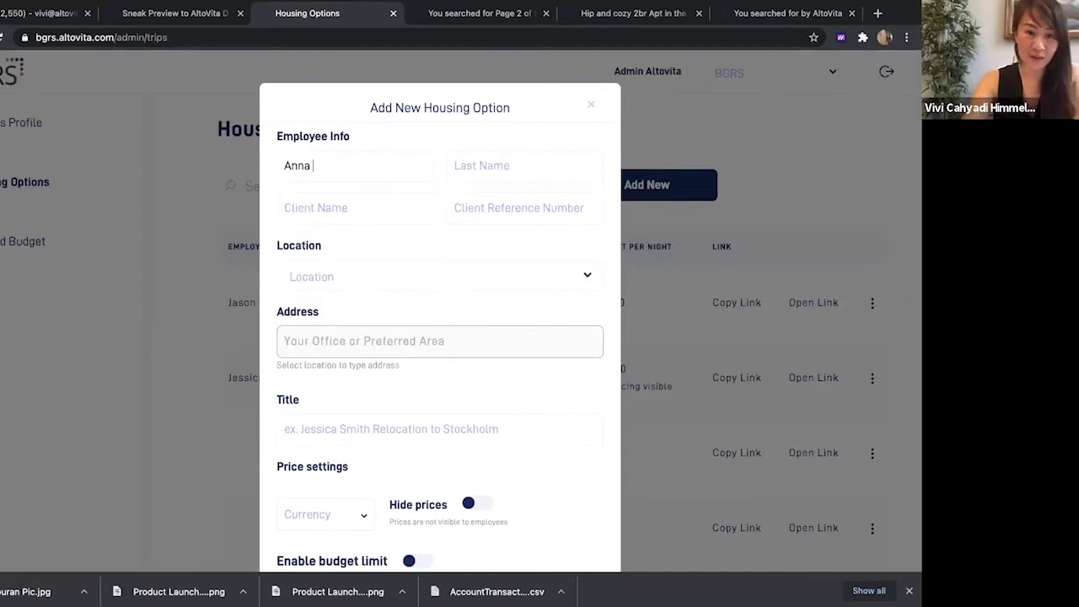
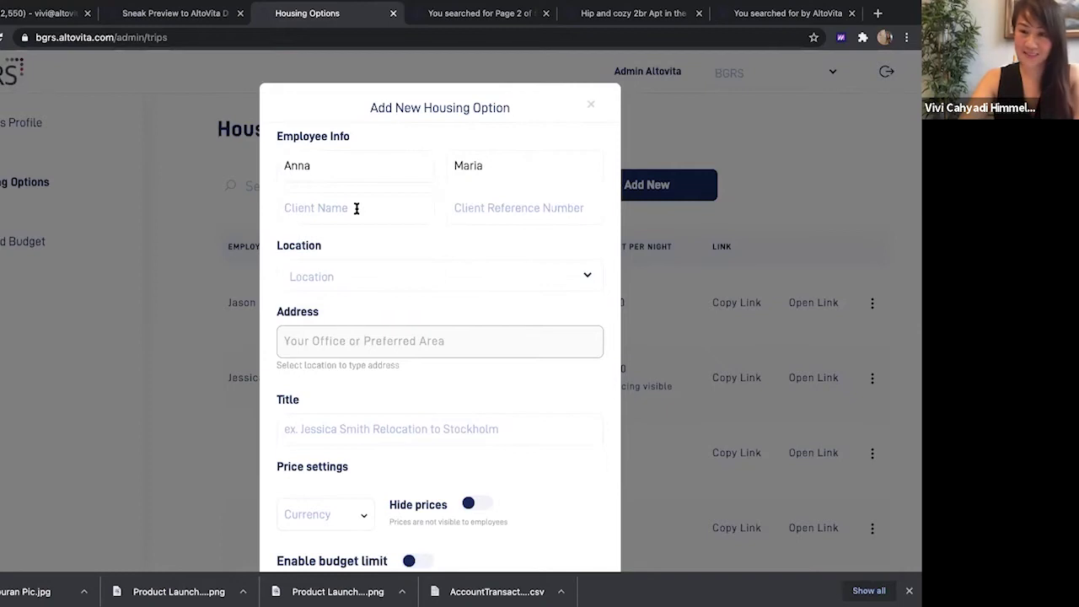
left_click_drag(329, 165, 256, 165)
key("Tab")
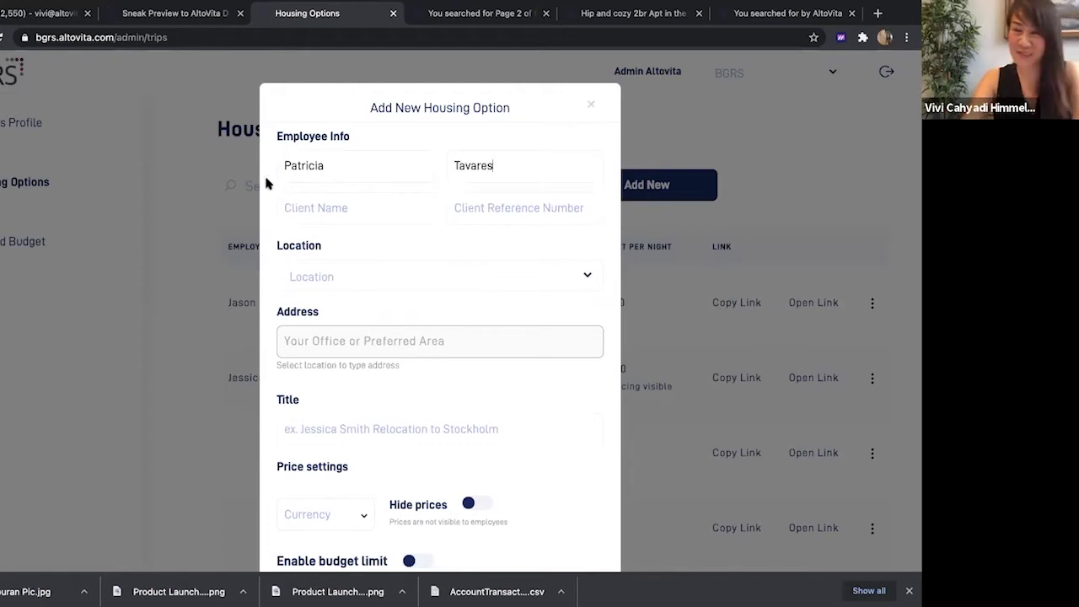
left_click(323, 211)
type("Brazil Talks")
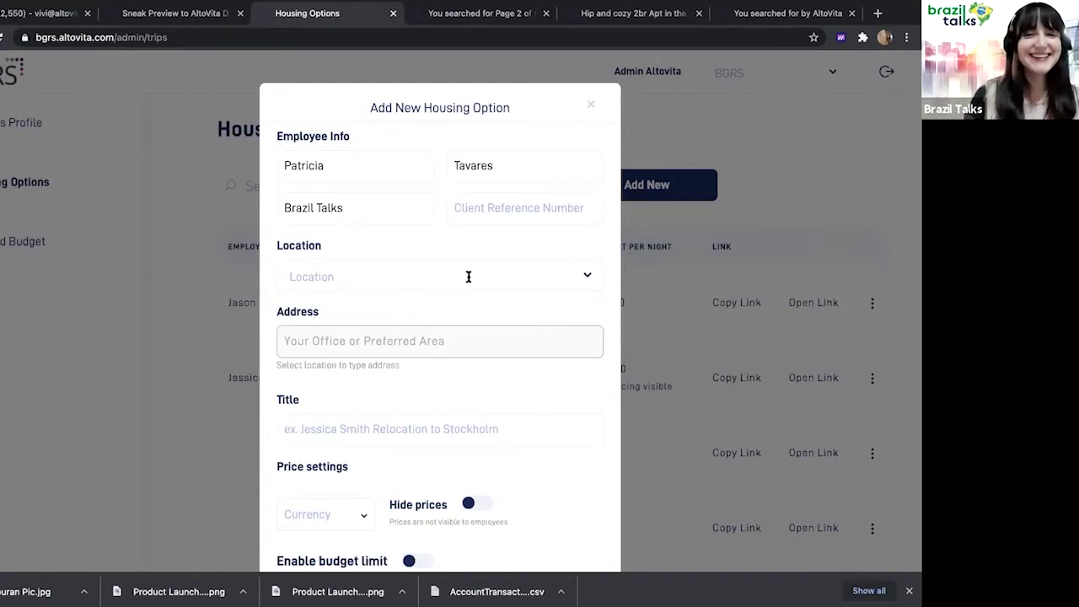
left_click(468, 276)
Select Lima as the housing option's location
type("lima")
left_click(392, 319)
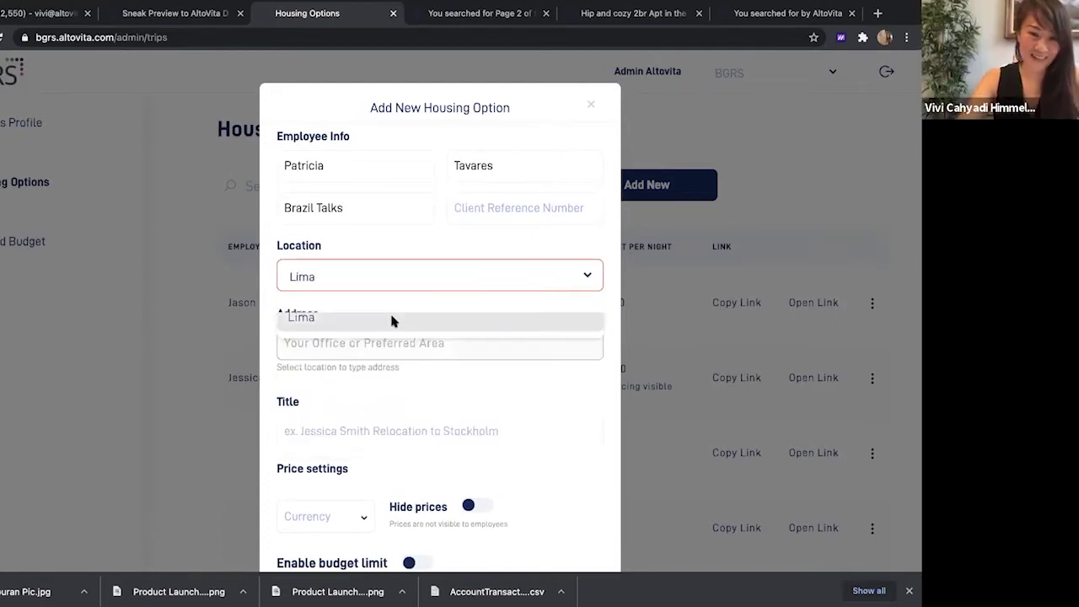
left_click(391, 318)
scroll(391, 321, "down", 3)
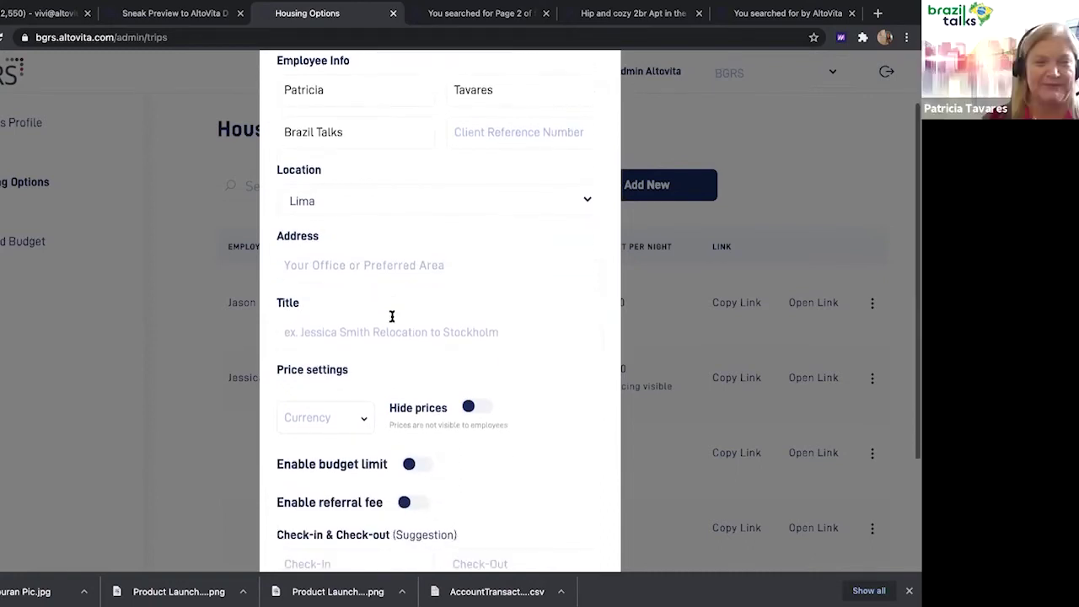
Title the option as the employee's relocation to Lima and set the currency to USD
left_click(391, 309)
type("Pat")
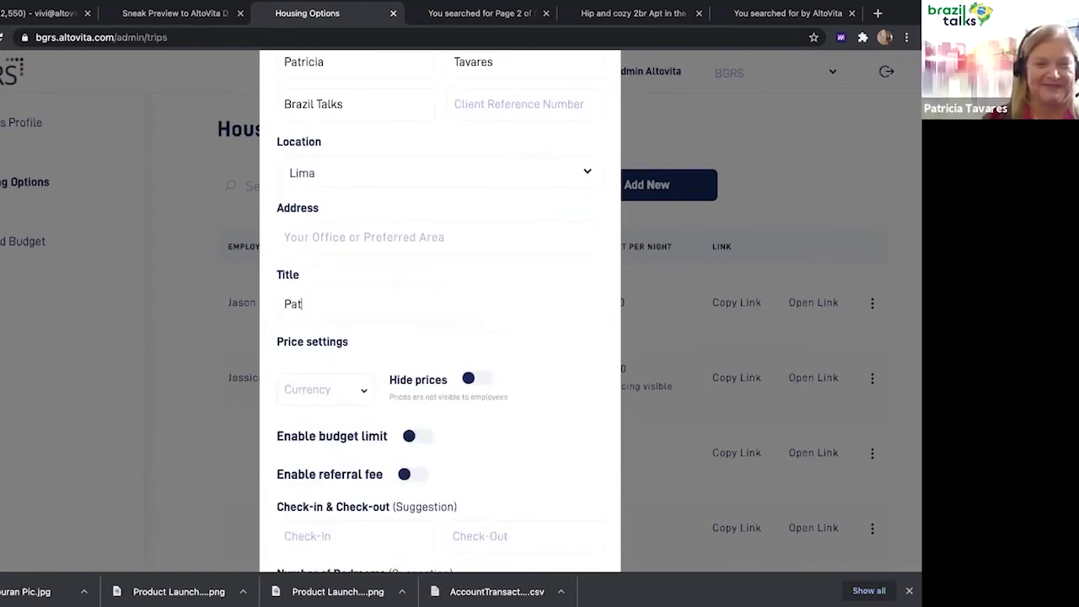
type("ricia's Relocation to Lima")
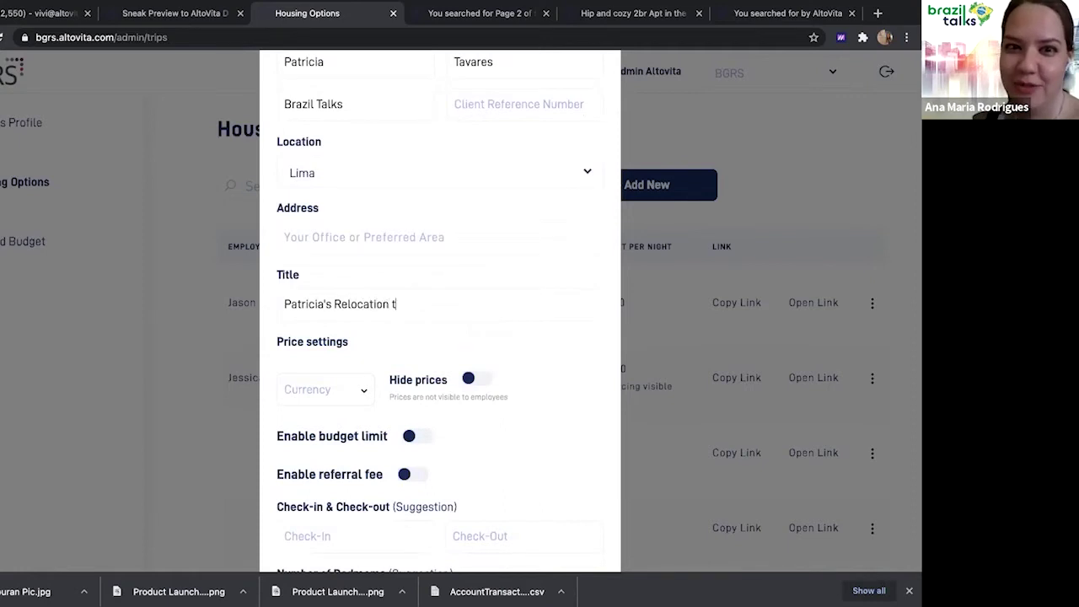
left_click(361, 390)
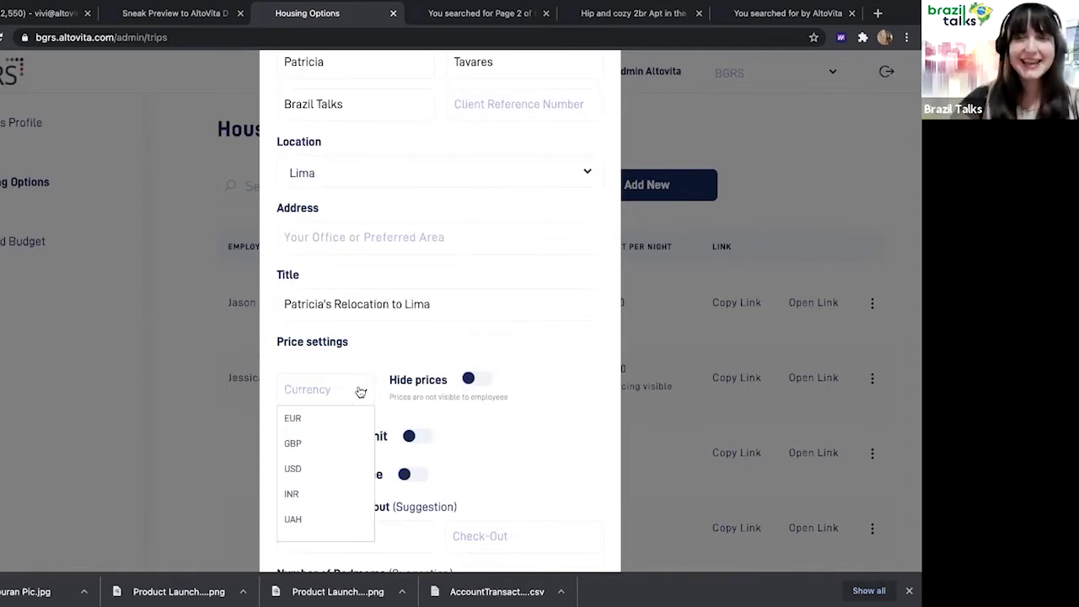
left_click(315, 477)
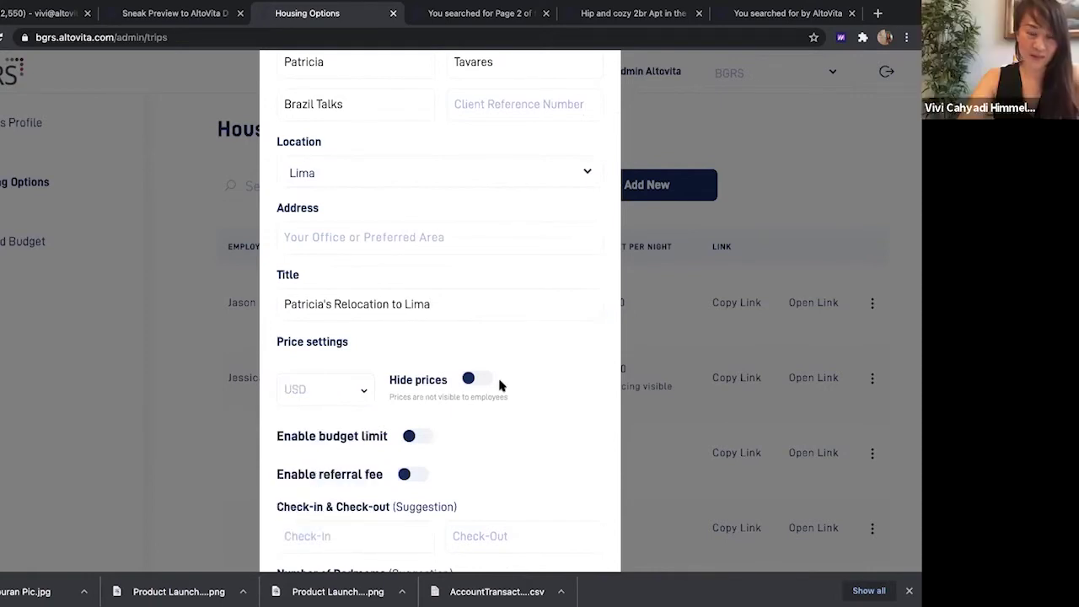
scroll(499, 383, "down", 3)
scroll(500, 385, "down", 1)
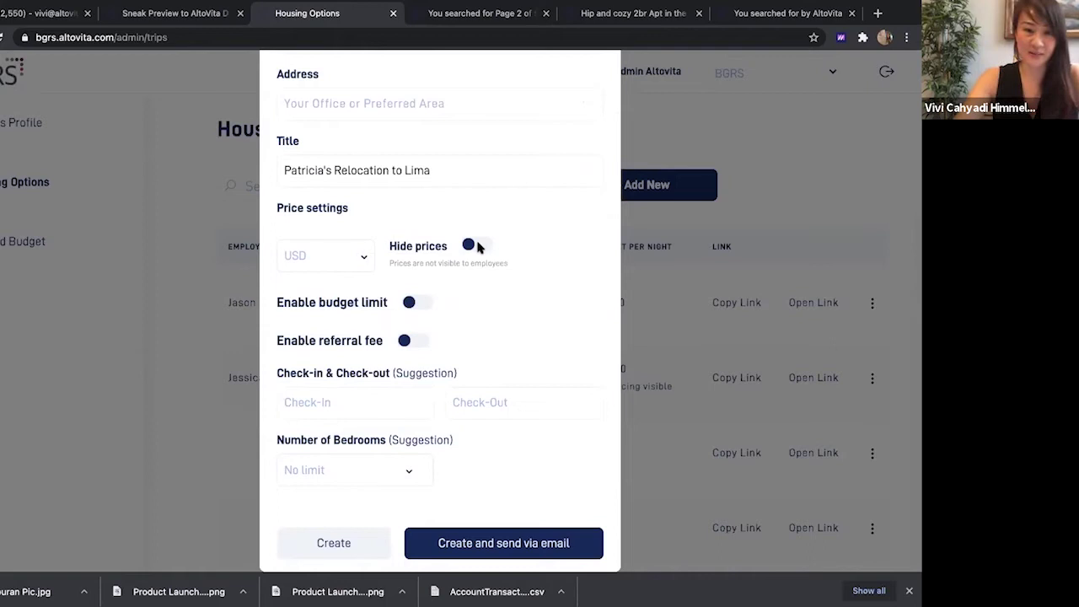
Hide prices and enable a budget limit with a nightly maximum of 100
left_click(478, 245)
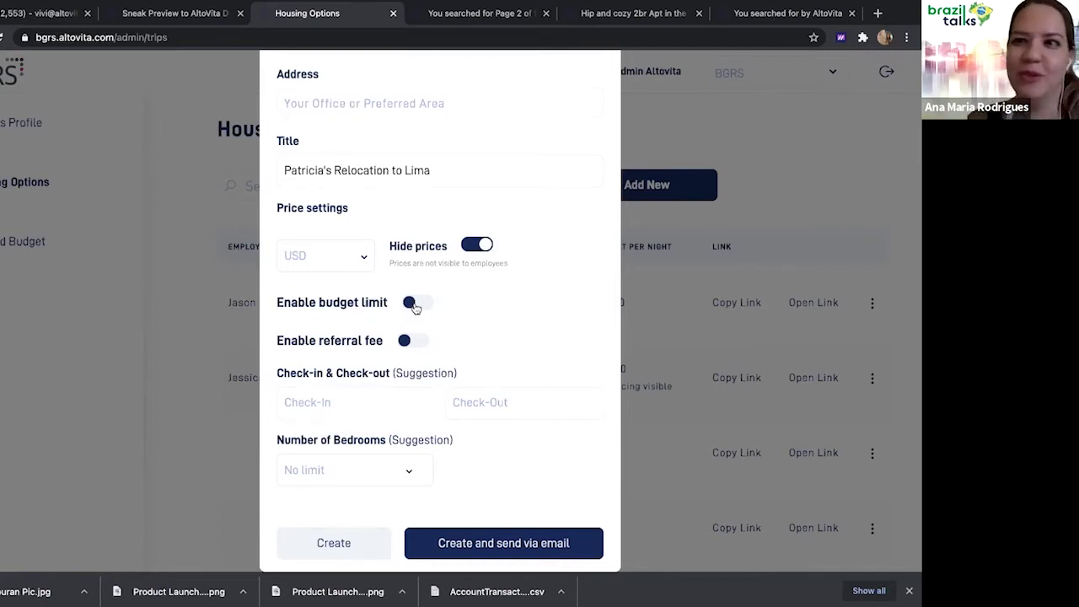
left_click(414, 306)
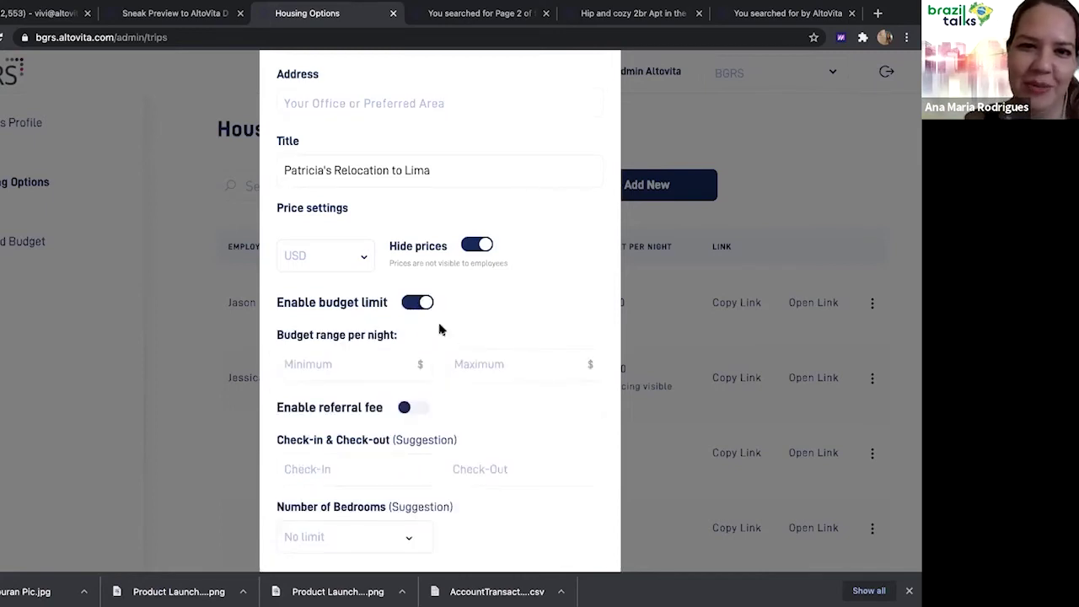
left_click(481, 361)
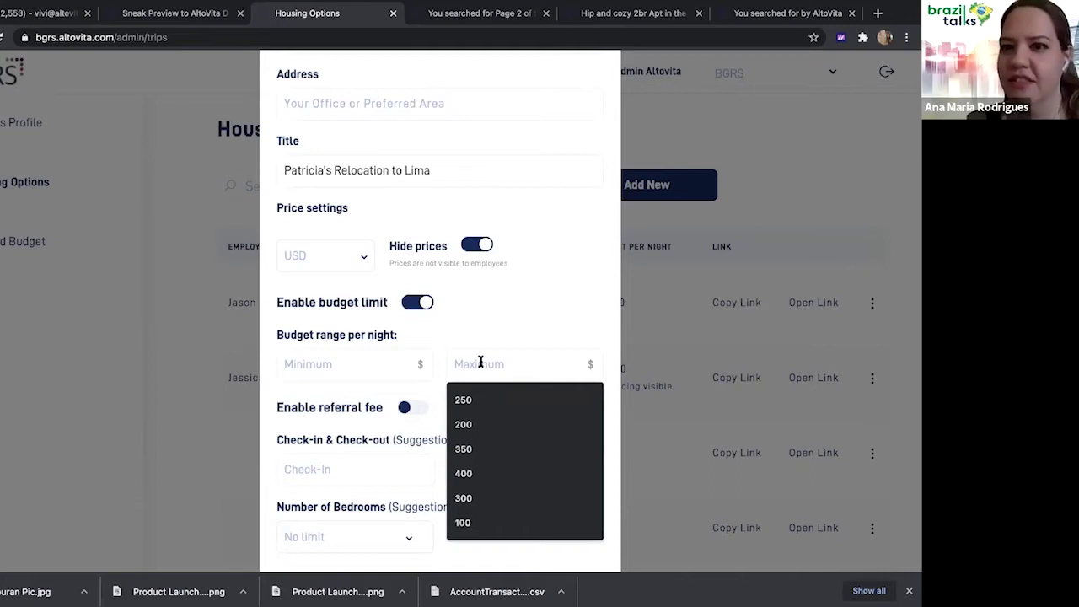
type("1")
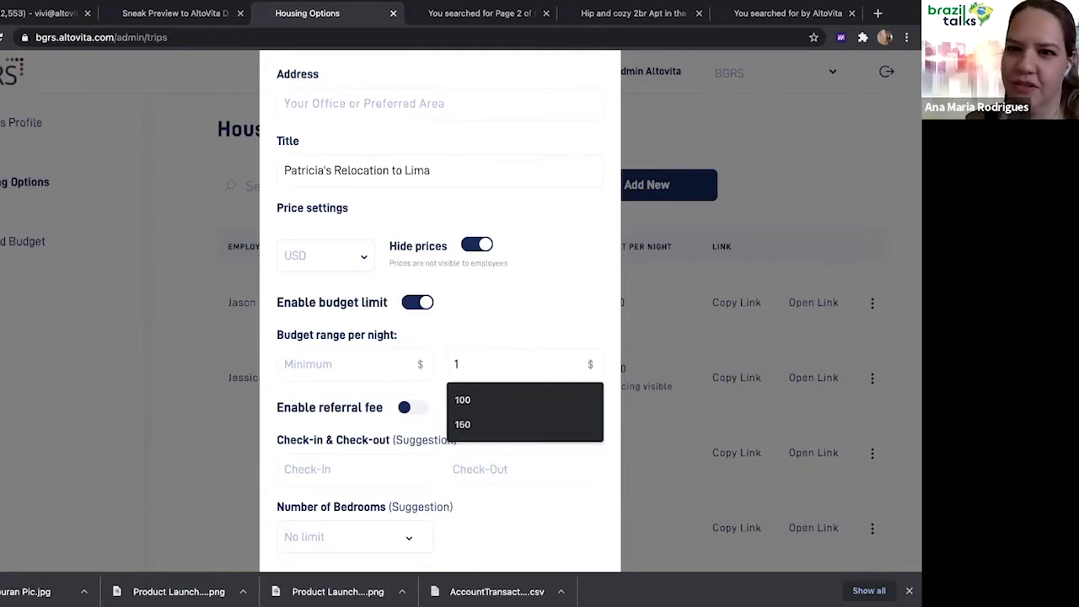
type("00")
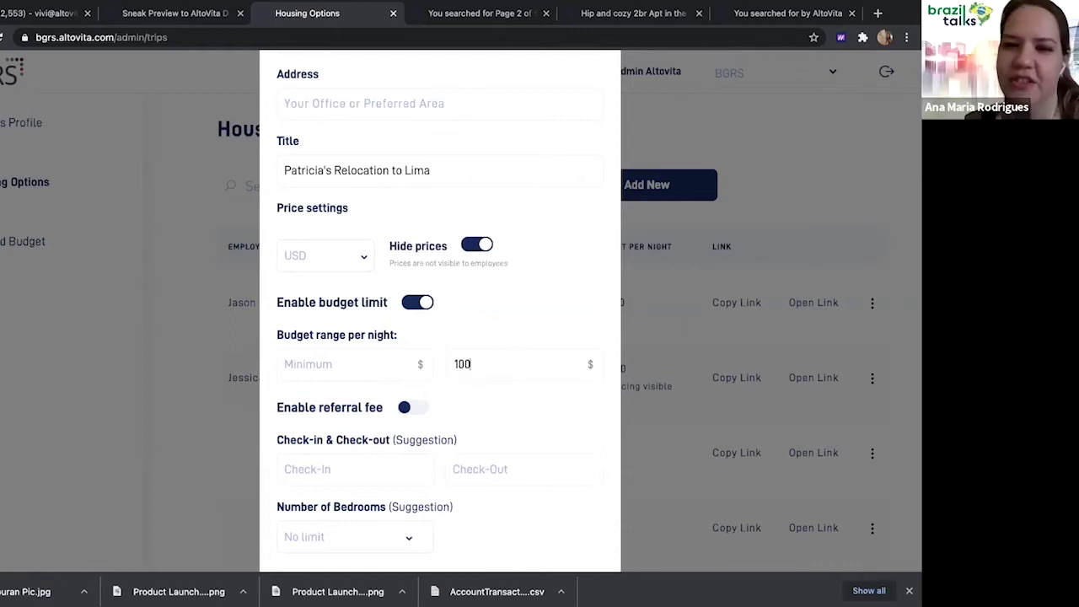
scroll(517, 413, "down", 1)
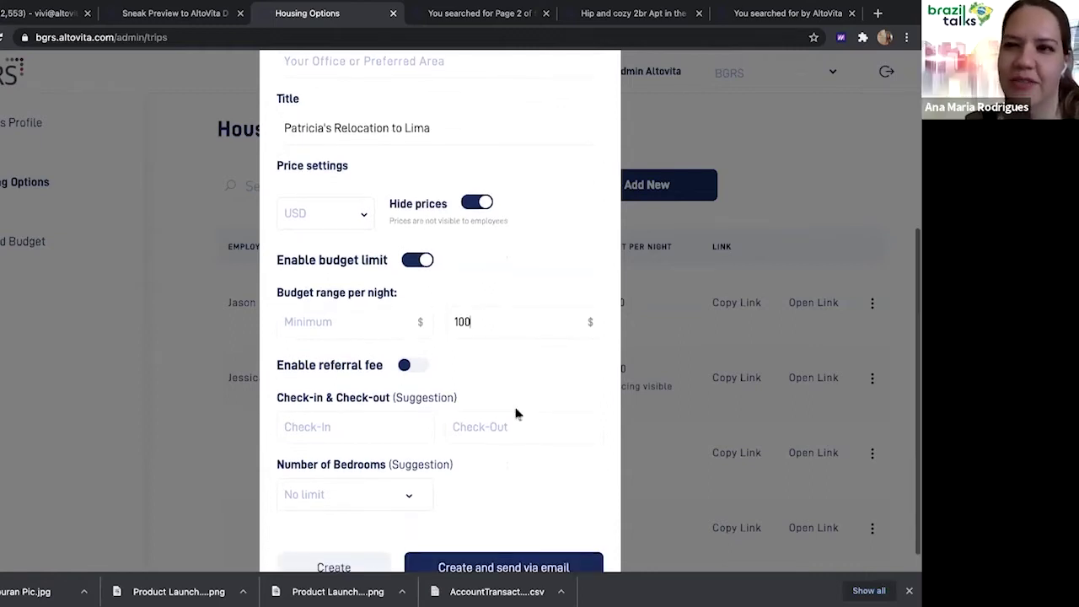
scroll(517, 413, "down", 1)
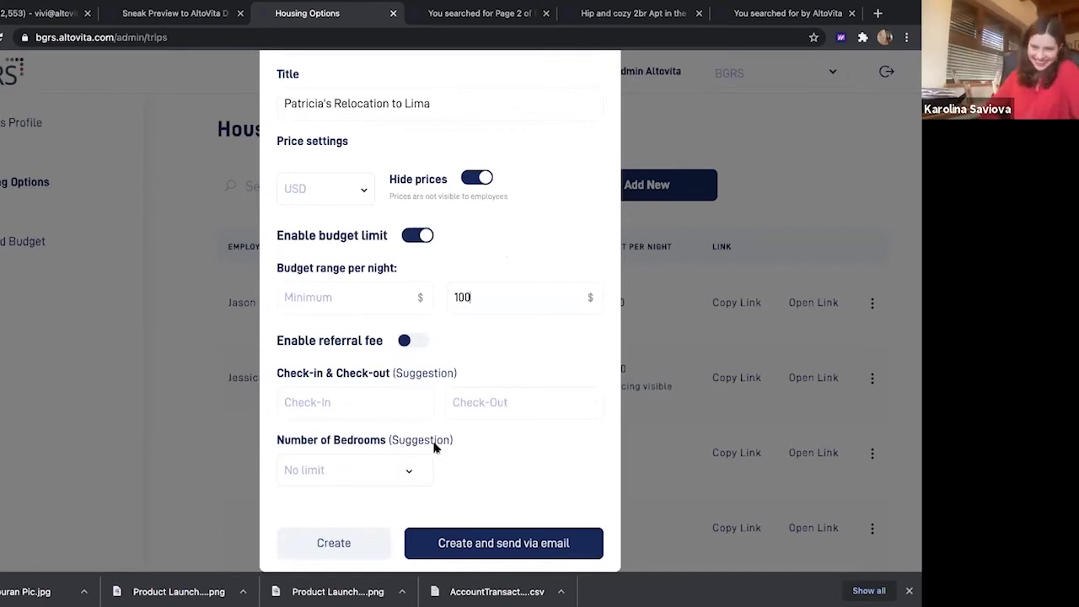
Enable the referral fee, trying the amount-per-night type before clearing its value
left_click(404, 342)
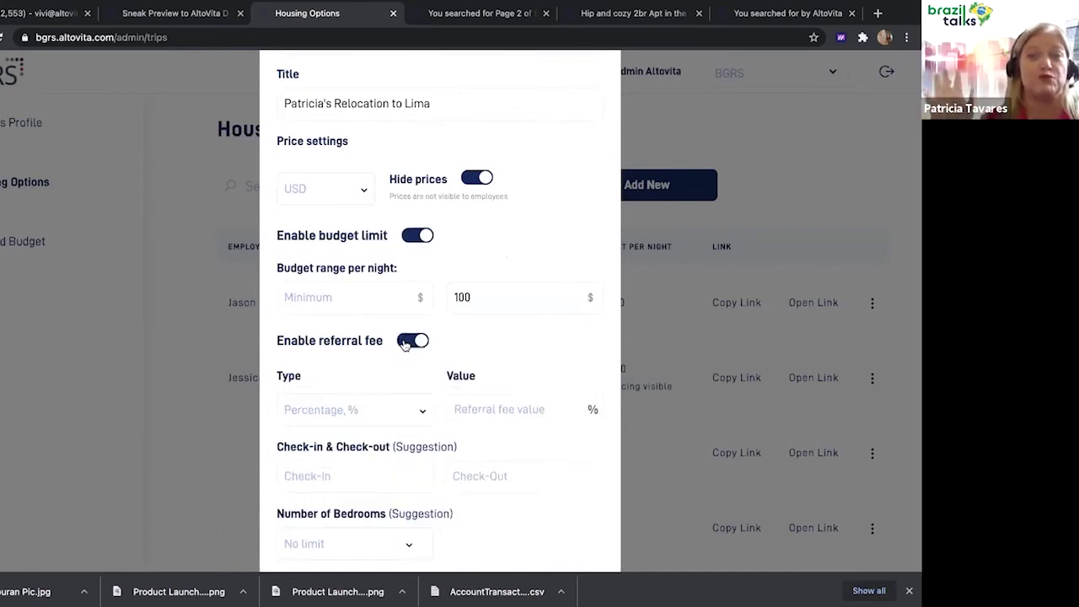
left_click(405, 342)
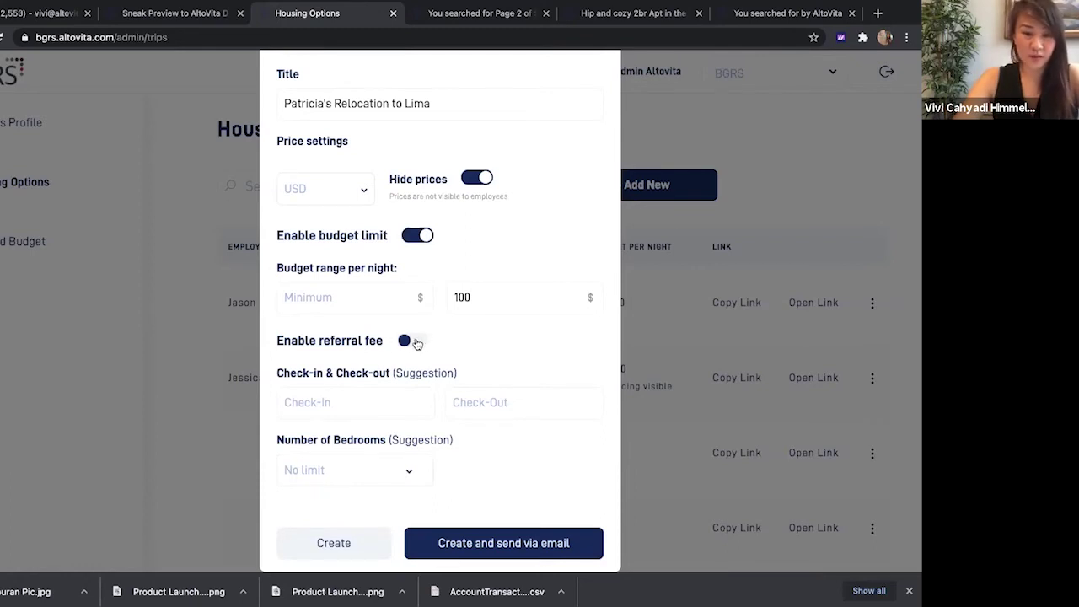
left_click(413, 341)
left_click(388, 410)
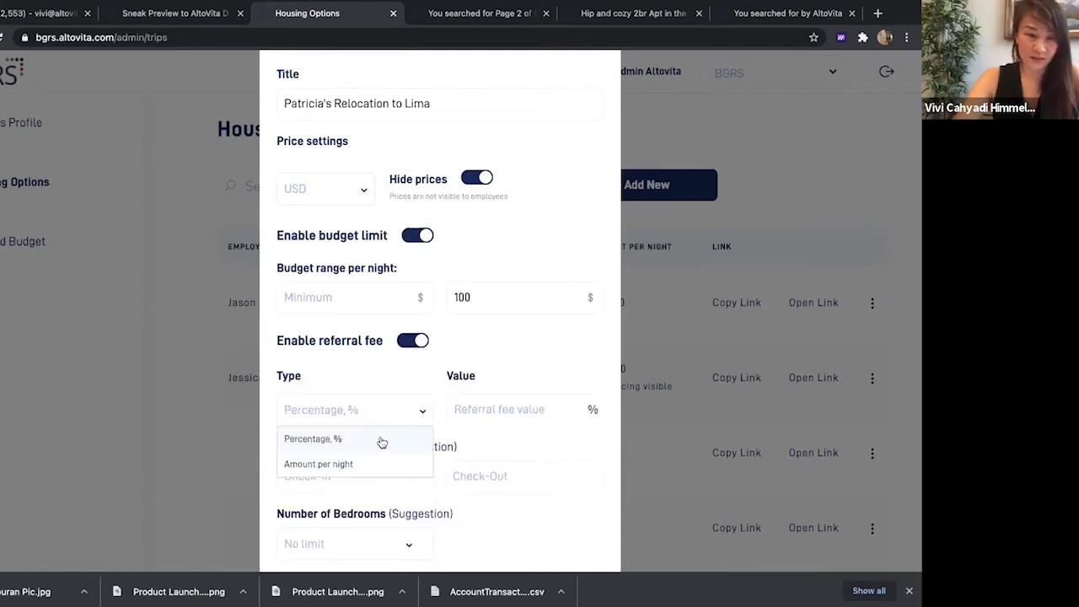
left_click(389, 366)
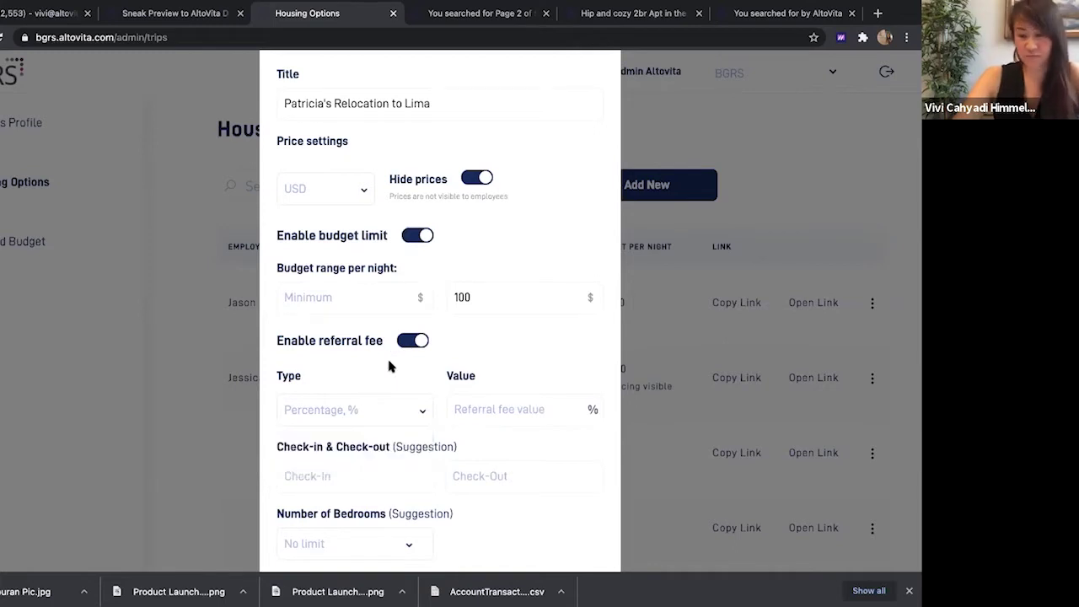
left_click(393, 411)
left_click(366, 466)
left_click(542, 411)
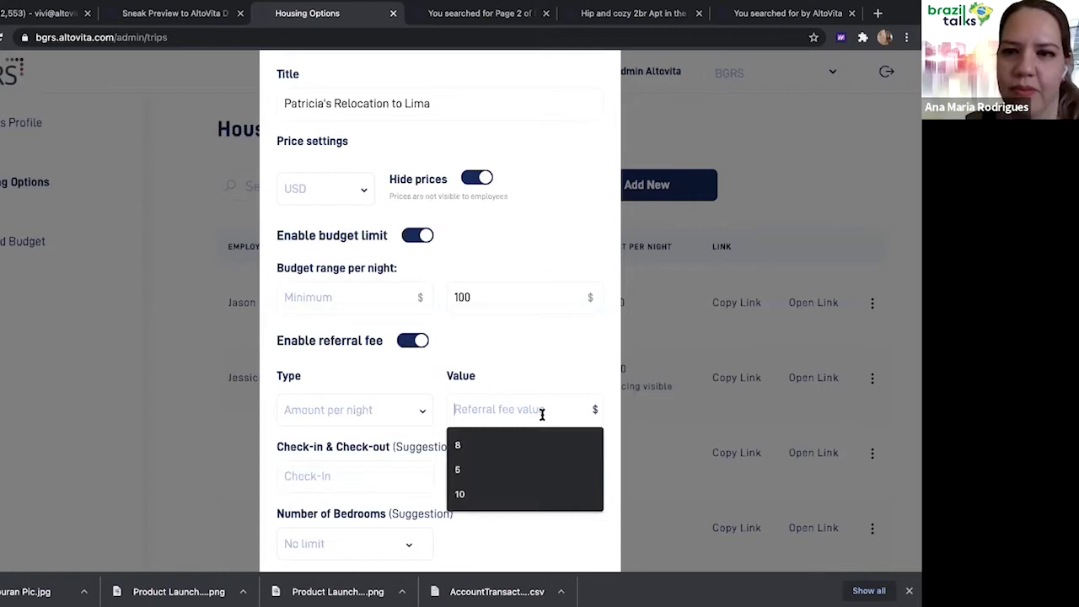
type("8")
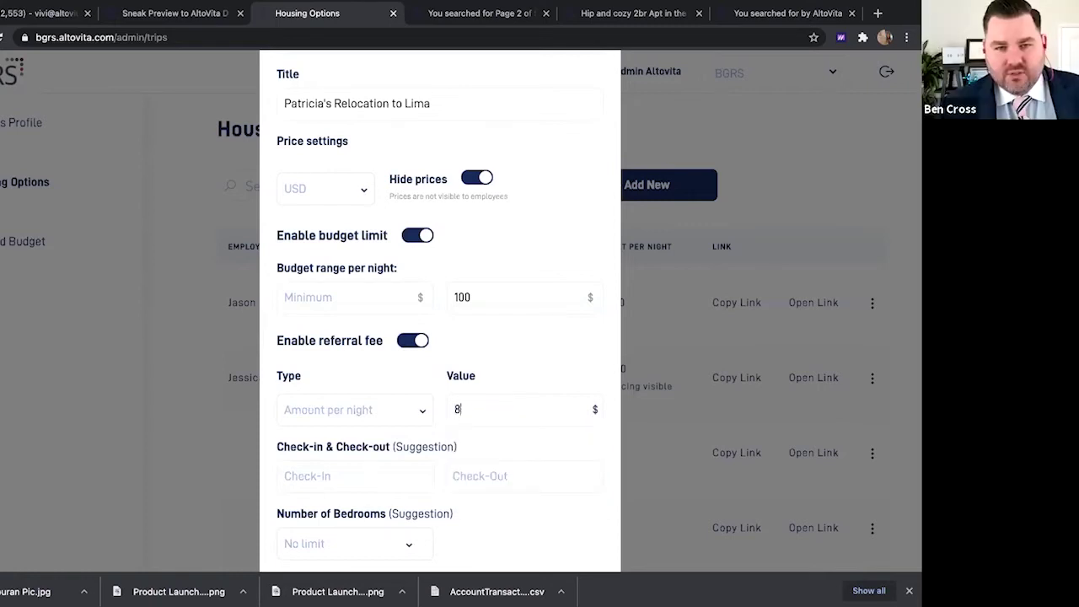
key("BackSpace")
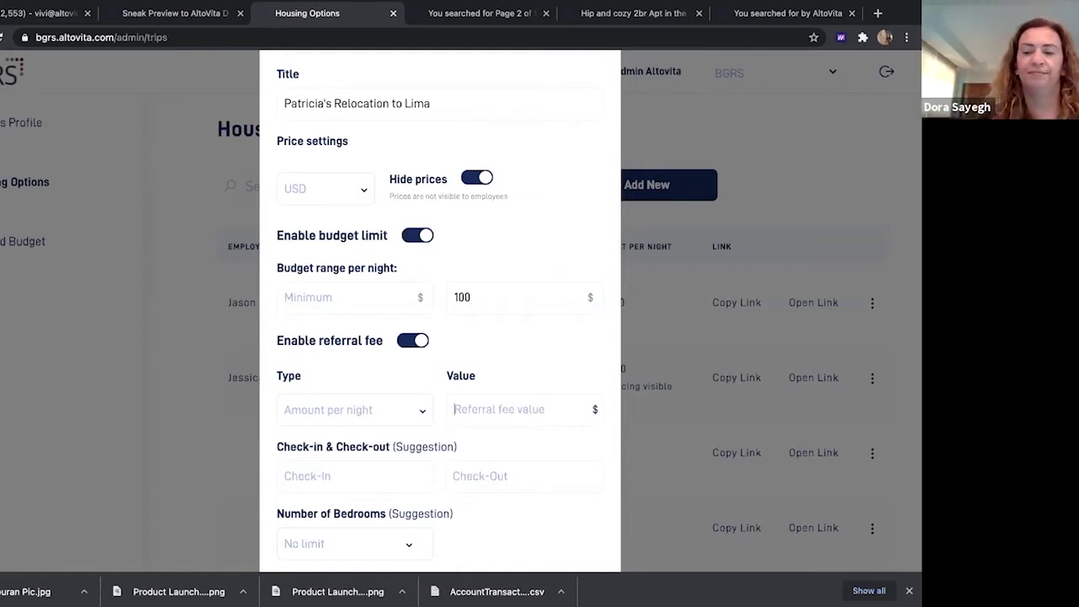
Set the referral fee type to 'Percentage, %' with a value of 10
left_click(413, 422)
left_click(393, 447)
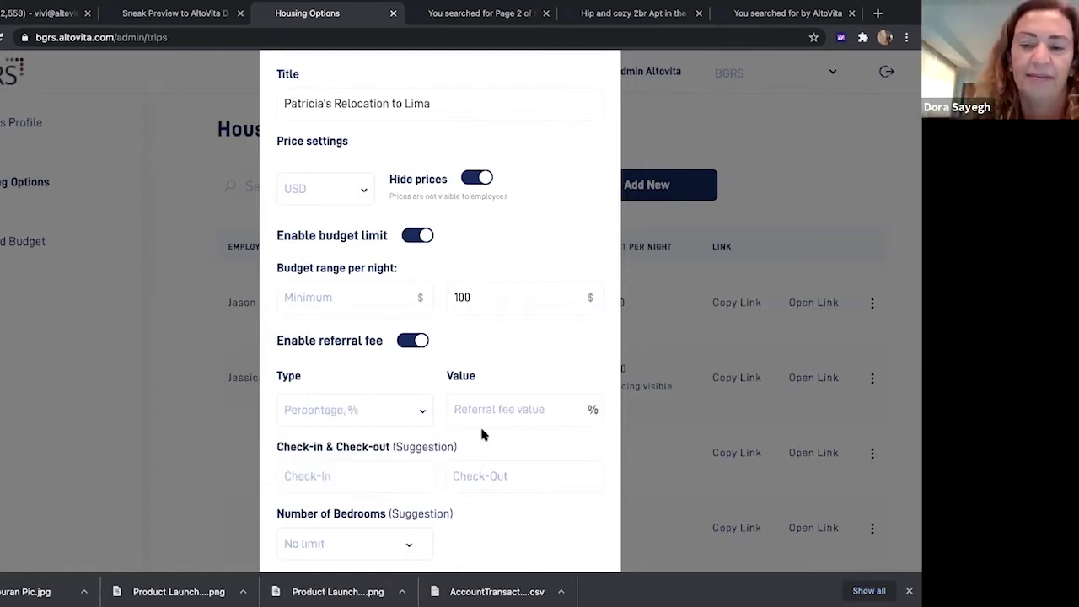
left_click(527, 412)
left_click(515, 446)
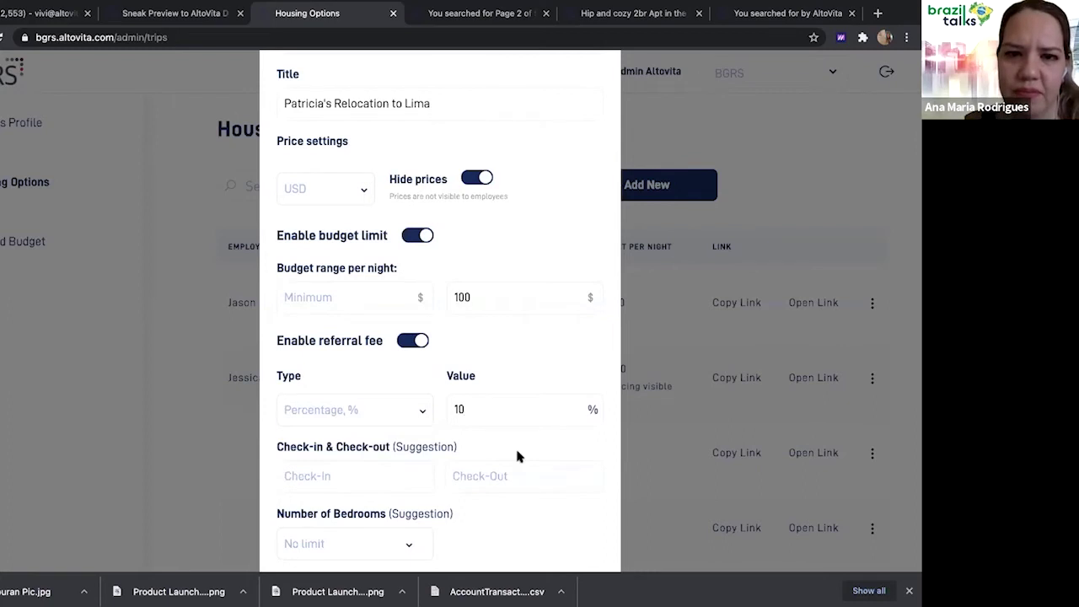
scroll(516, 446, "down", 1)
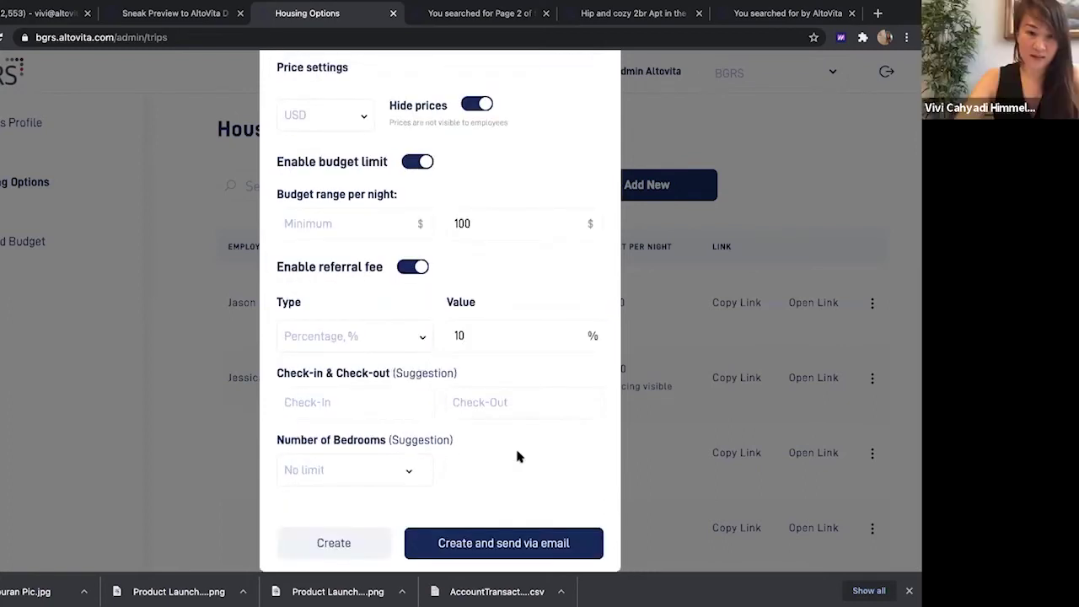
Create the Lima trip and switch on Barranco Suite, Barranco Two Bedroom and San Isidro Two Bedroom
left_click(508, 540)
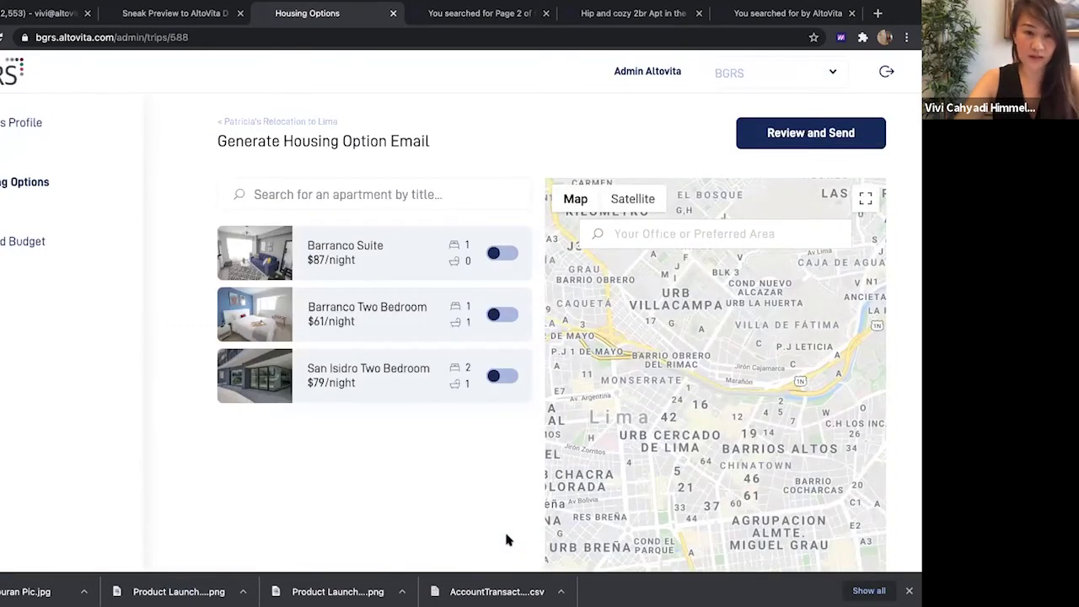
left_click(502, 254)
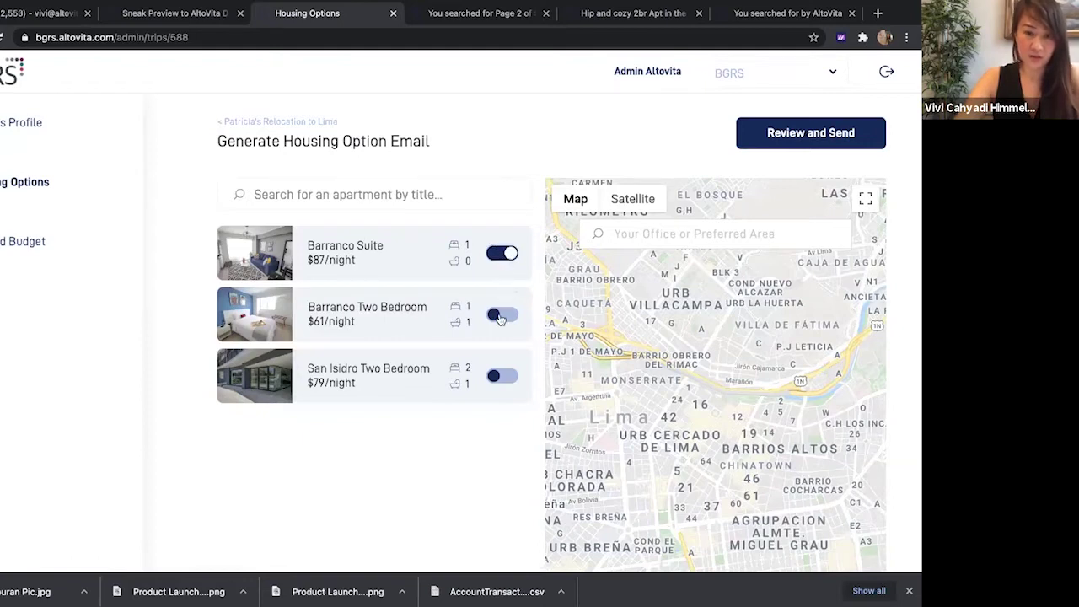
left_click(502, 313)
left_click(503, 375)
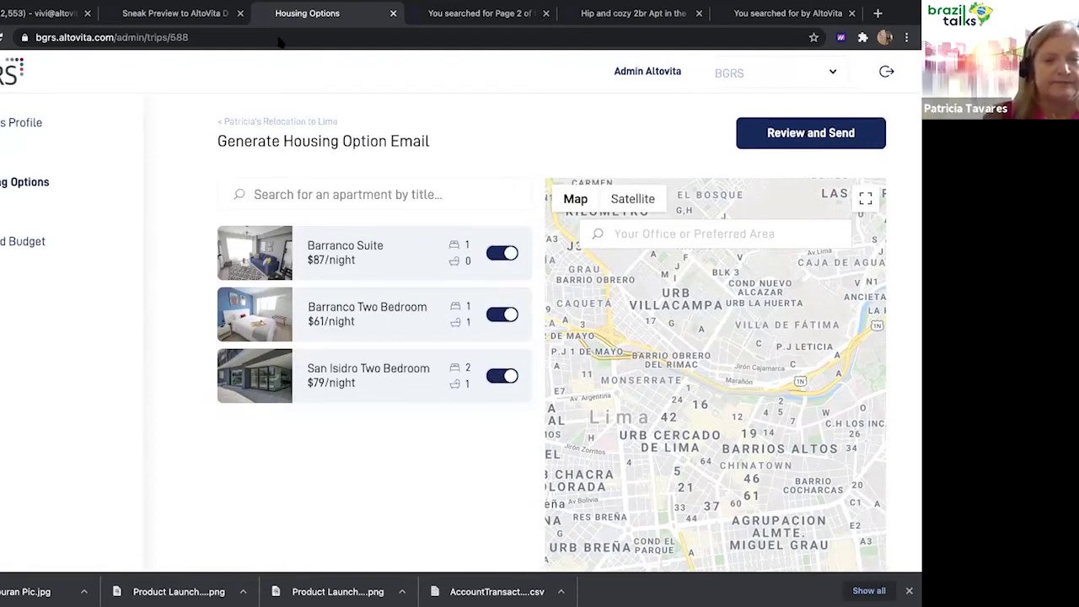
left_click(801, 143)
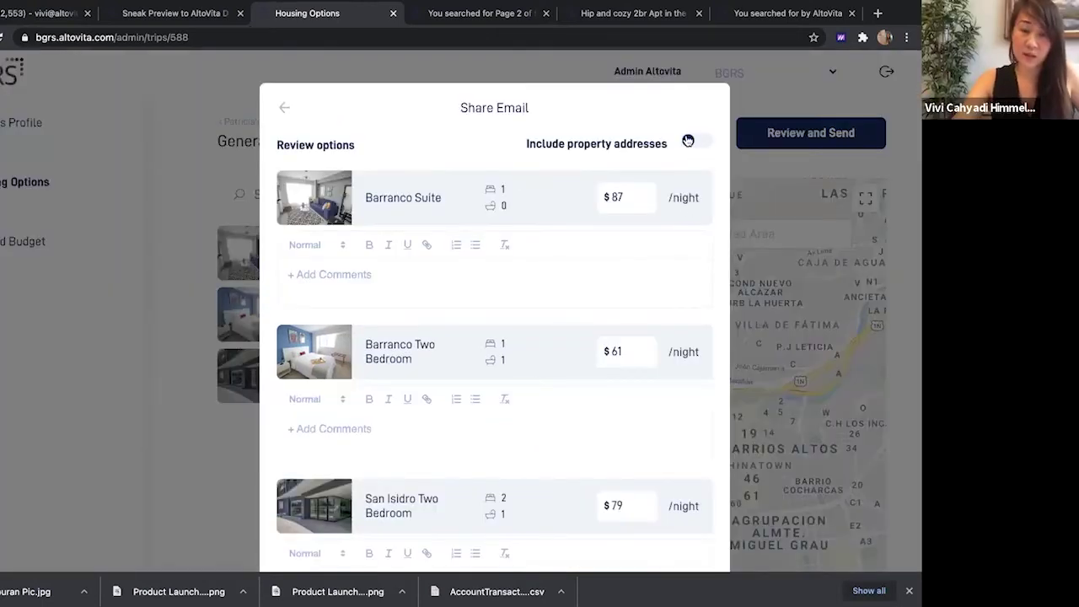
left_click(688, 141)
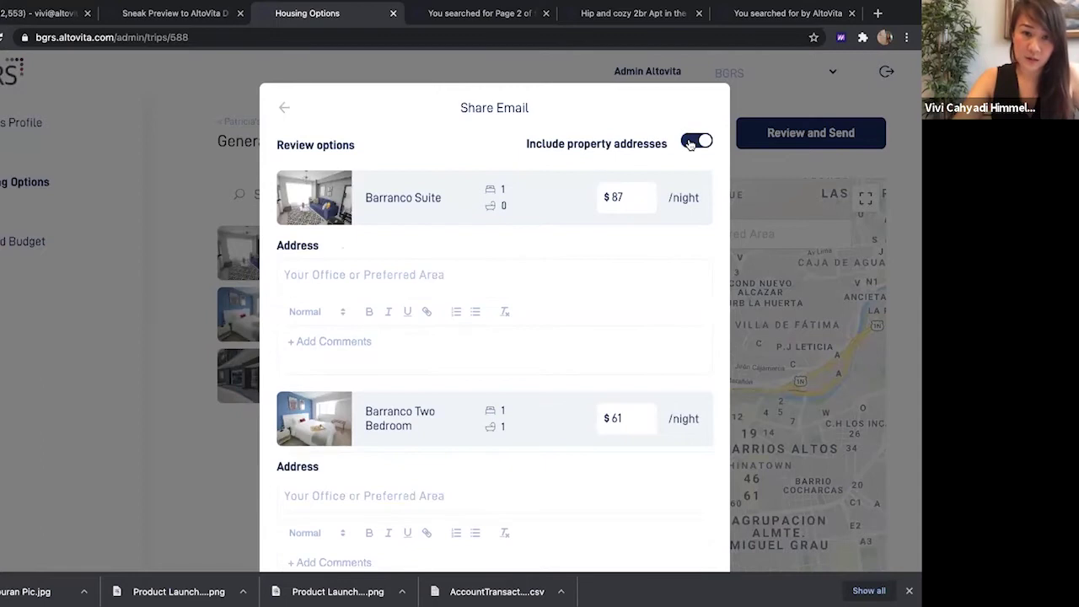
scroll(599, 268, "down", 4)
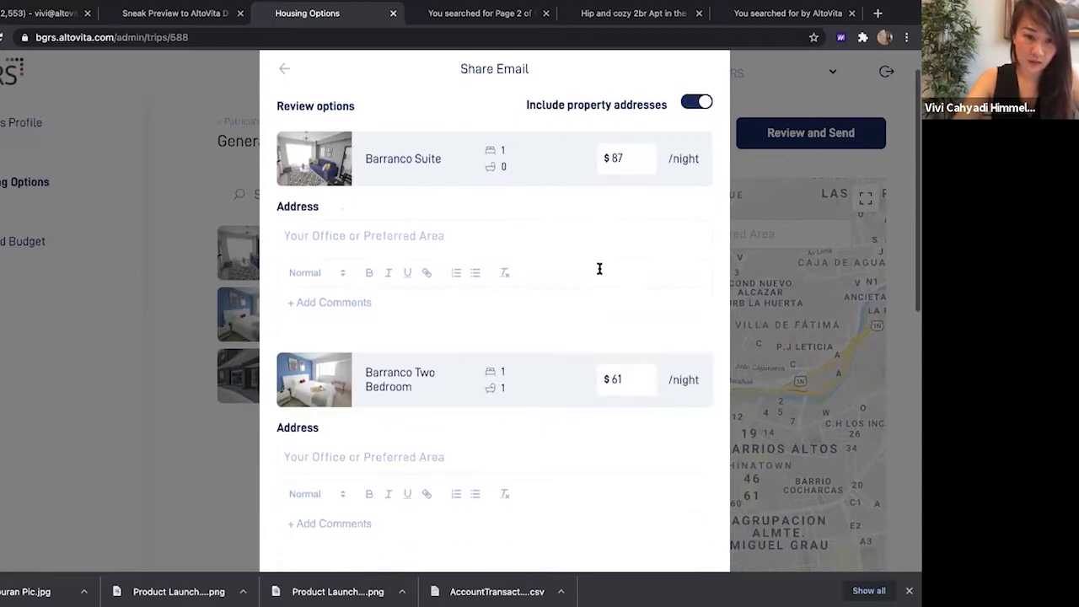
scroll(599, 268, "up", 4)
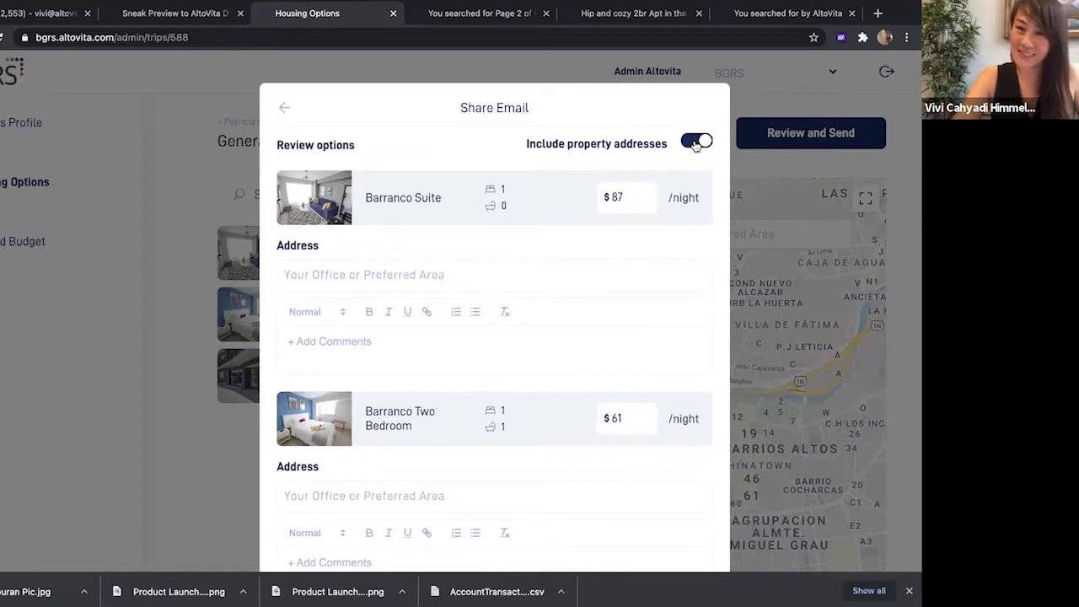
left_click(696, 144)
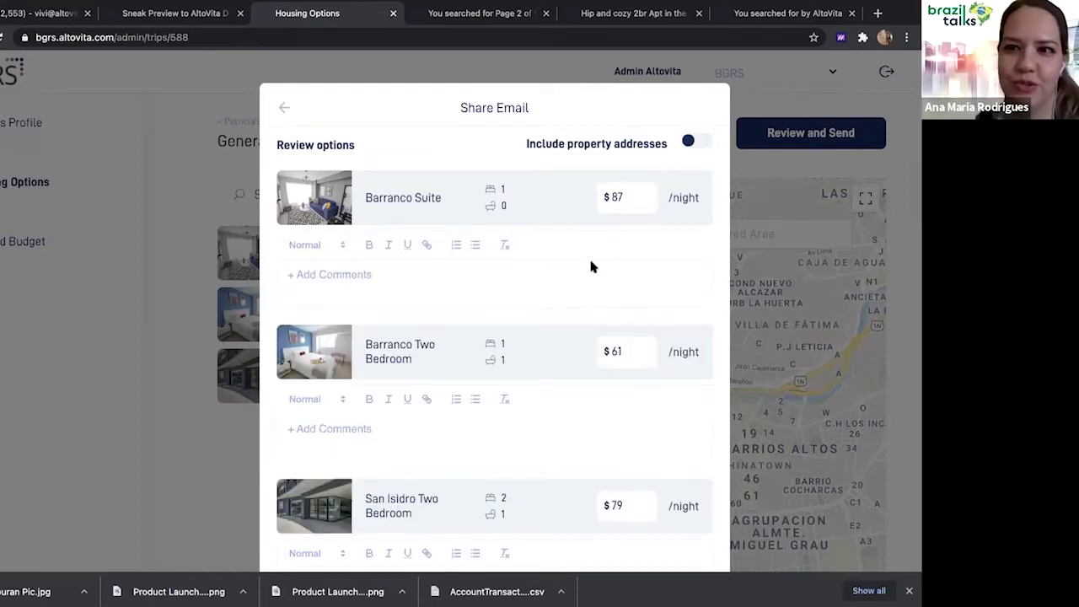
scroll(591, 265, "down", 2)
scroll(543, 323, "down", 1)
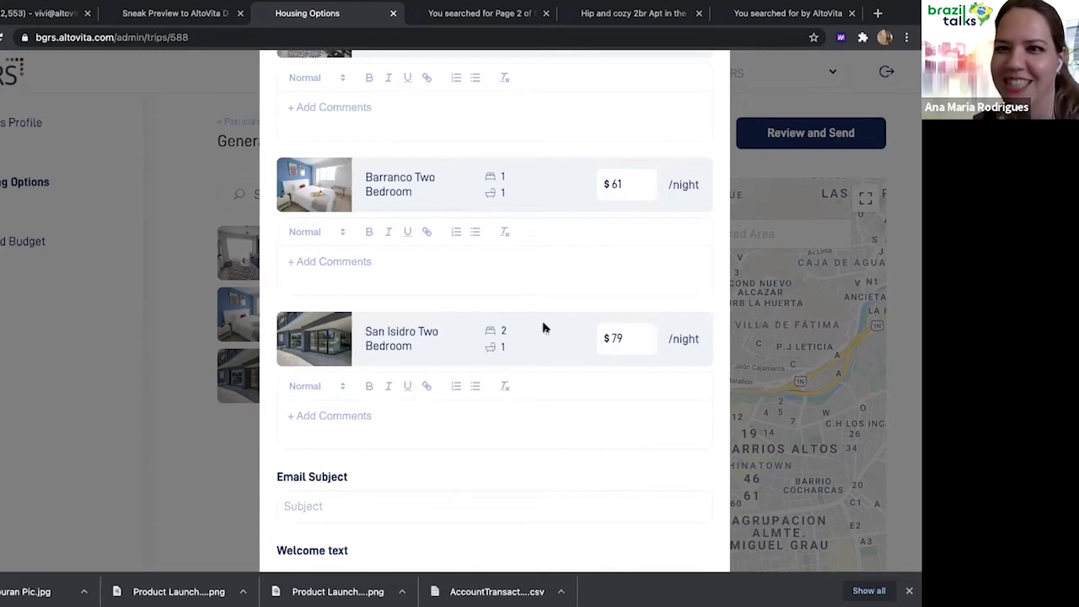
scroll(543, 328, "up", 3)
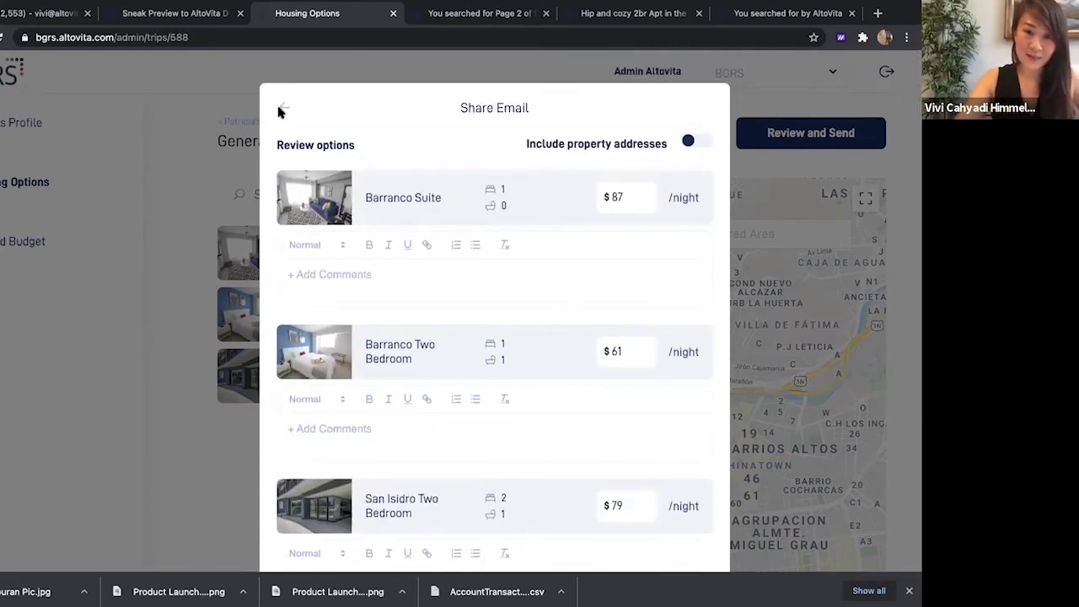
left_click(282, 110)
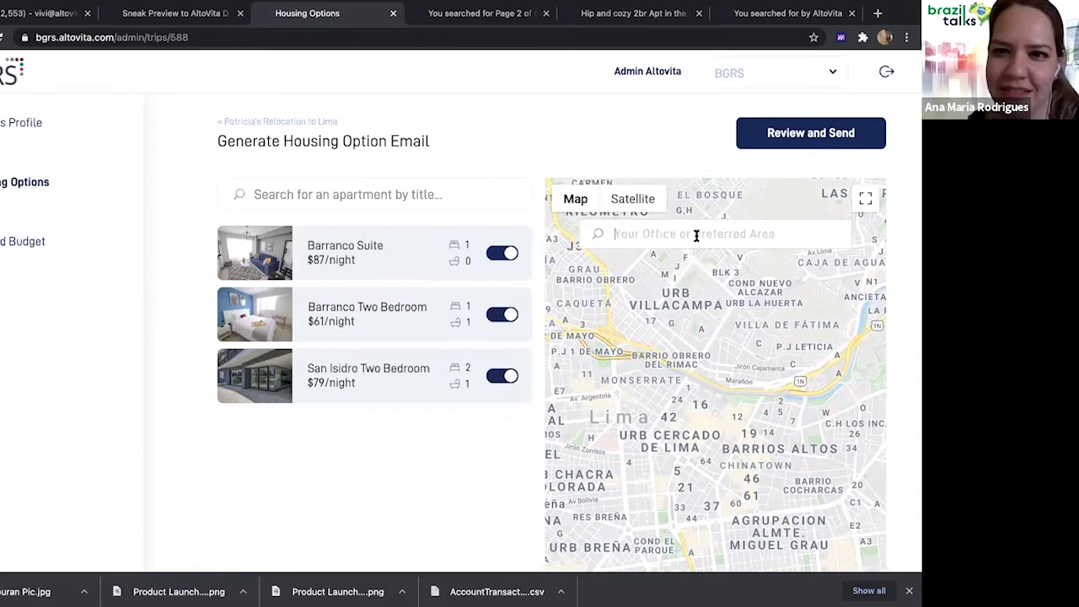
Set the preferred area to Miraflores, Peru, zoom the map out twice and show the Barranco-area listing
type("n")
key("BackSpace")
type("mi")
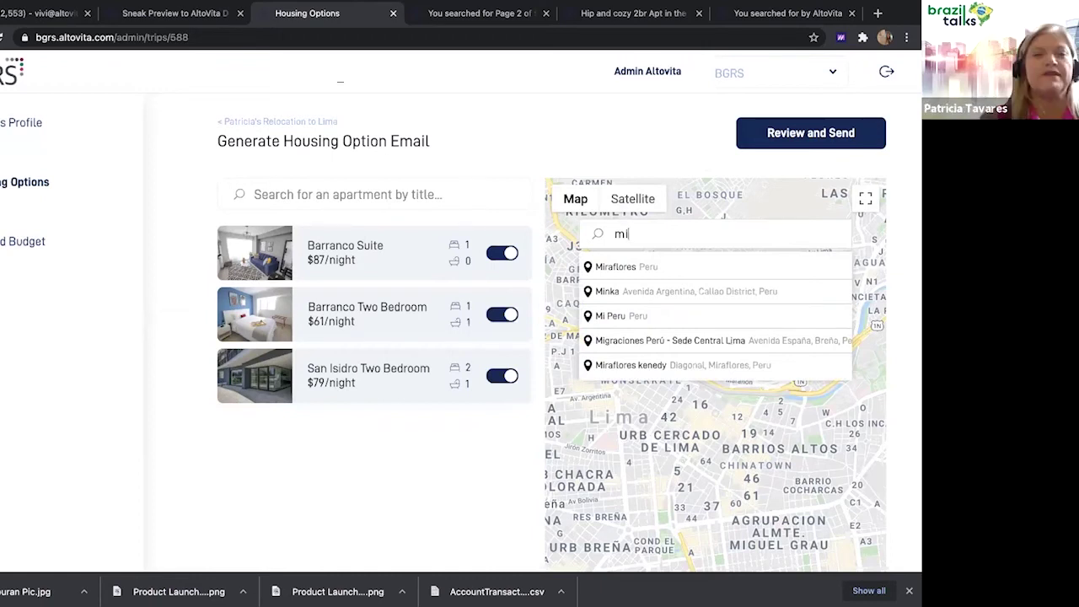
left_click(706, 270)
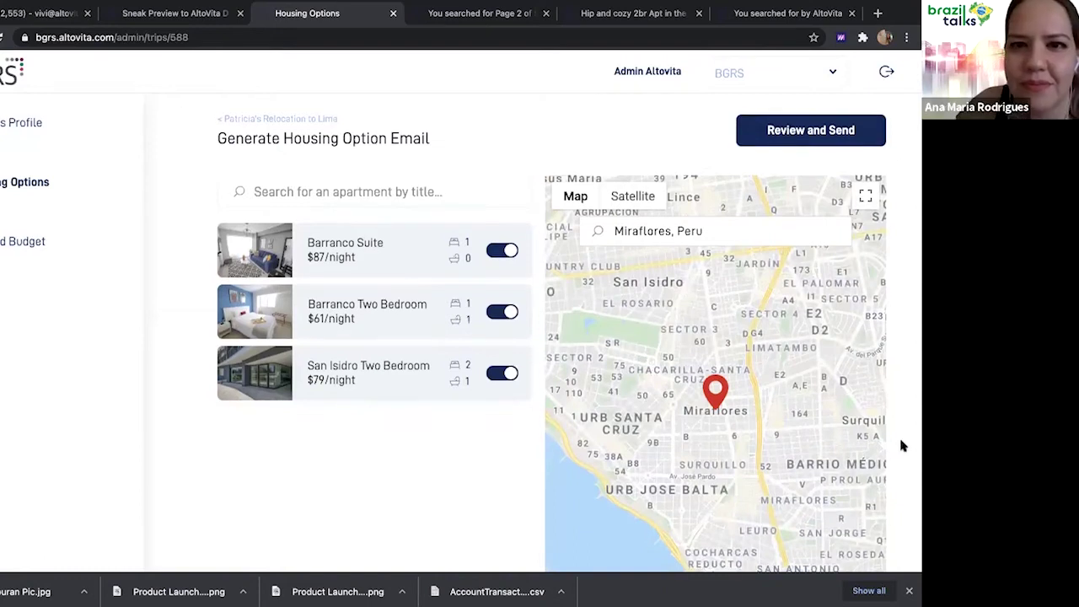
scroll(898, 435, "down", 2)
left_click(866, 529)
left_click(866, 529)
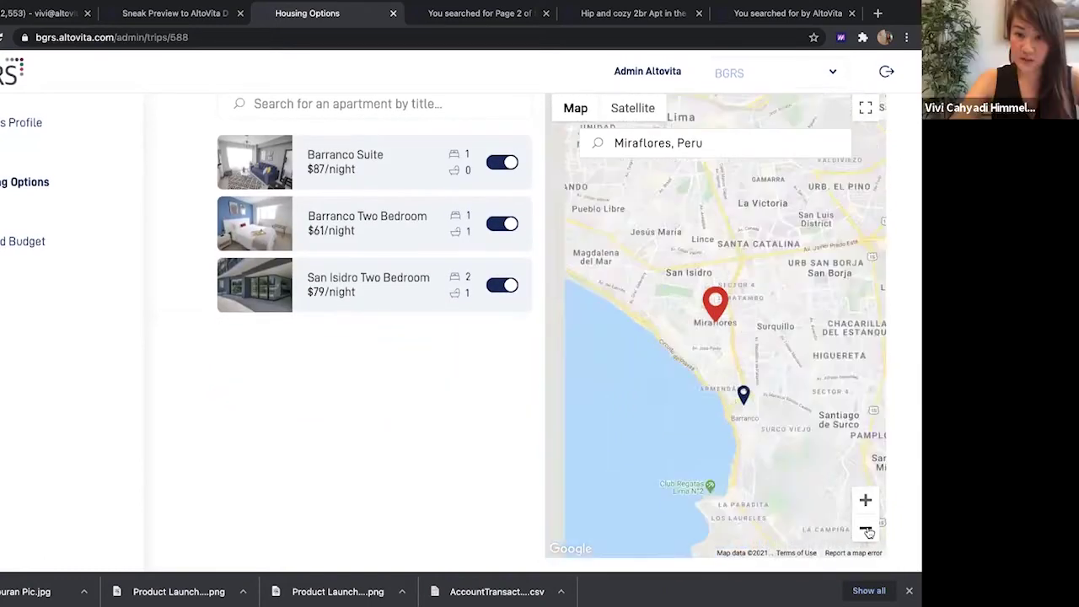
left_click(734, 368)
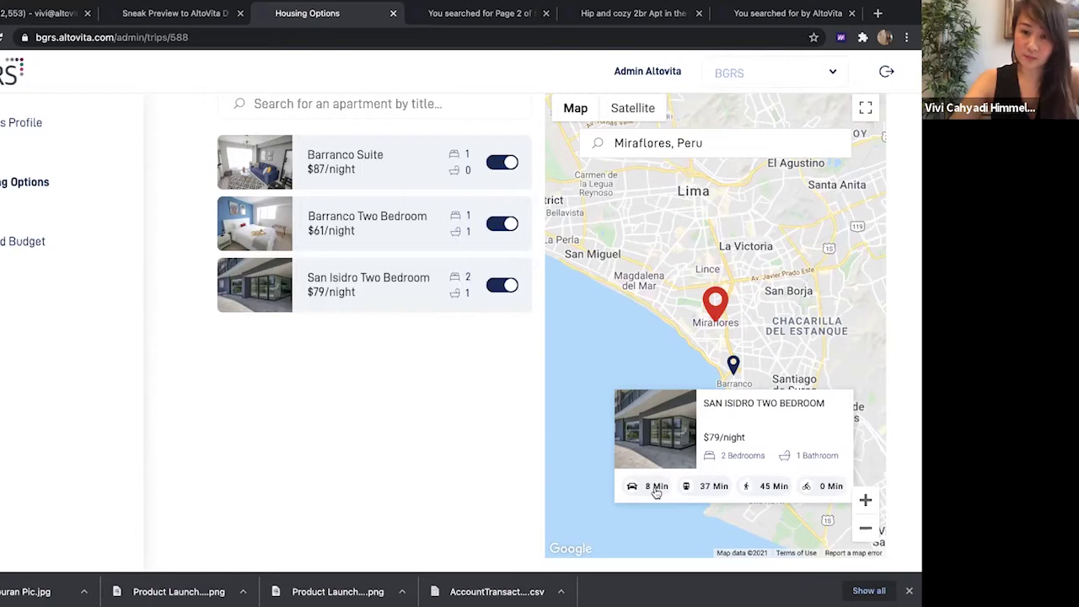
scroll(484, 410, "up", 2)
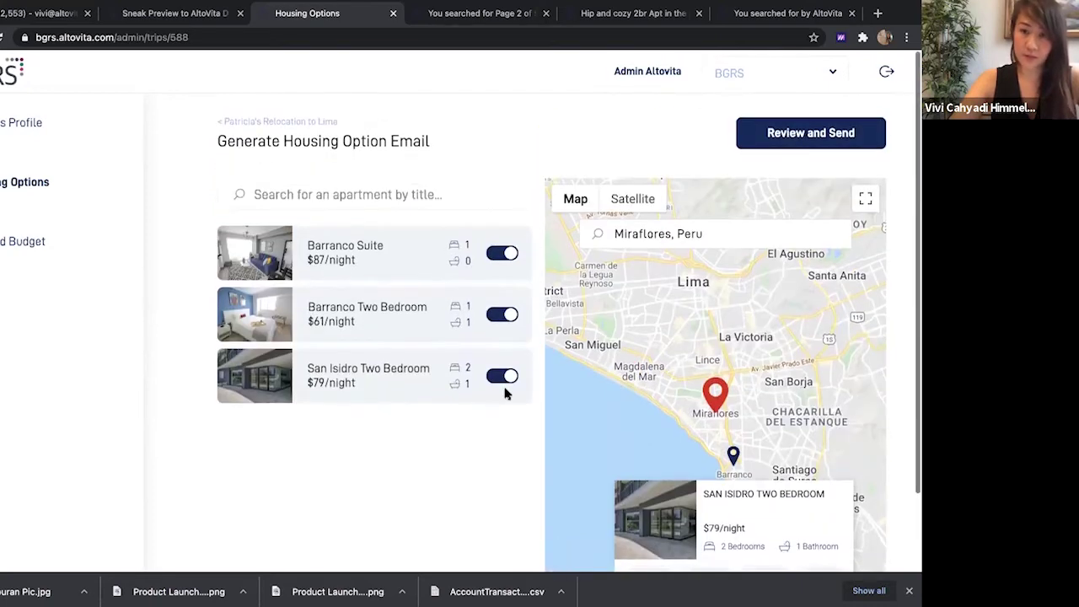
Give the email a relocation-to-Lima subject and a welcome note about the 3 best options
left_click(791, 133)
scroll(568, 425, "down", 5)
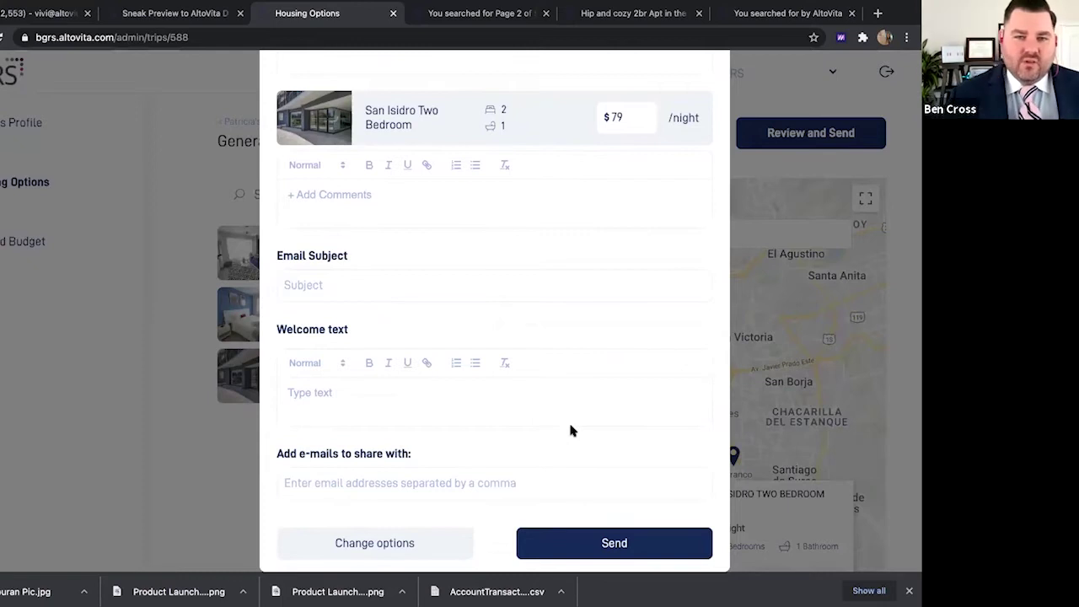
left_click(421, 287)
type("Patricia's ")
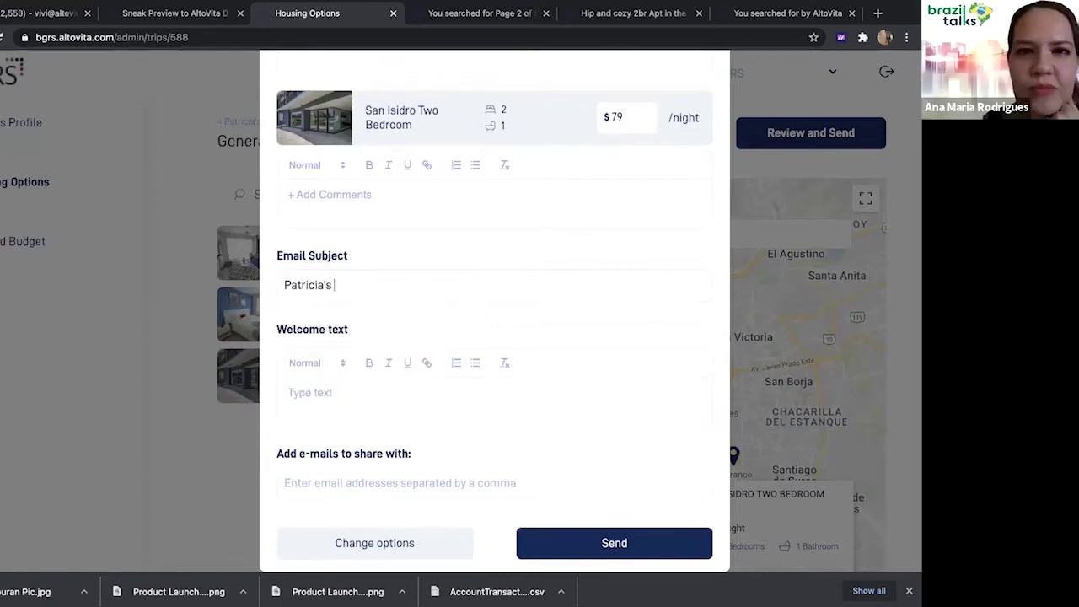
type("Relocation t")
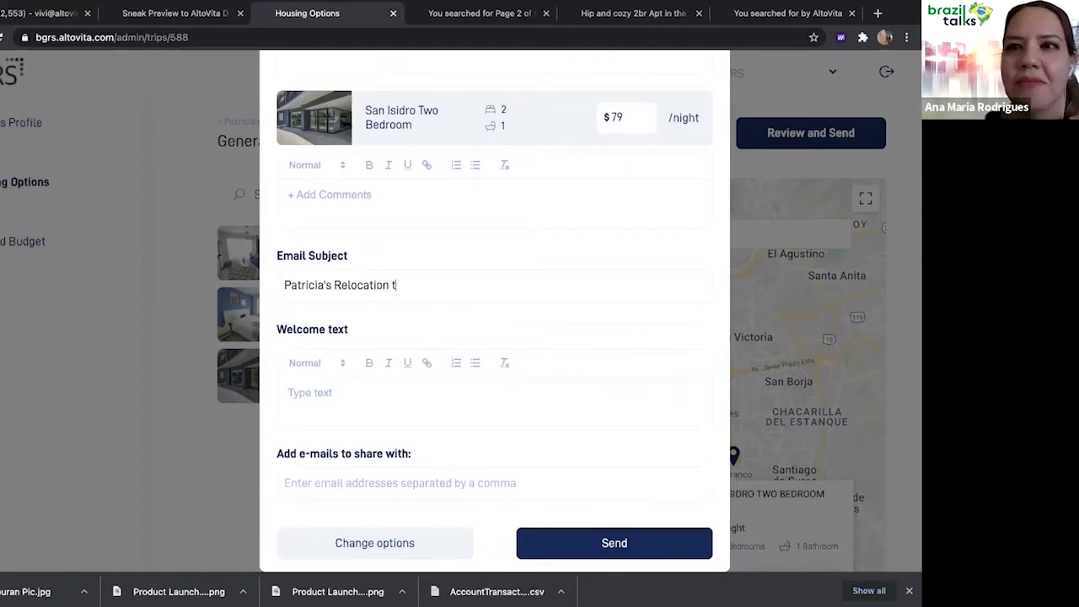
type("o Lima")
left_click(392, 386)
type("Hi Patricia,")
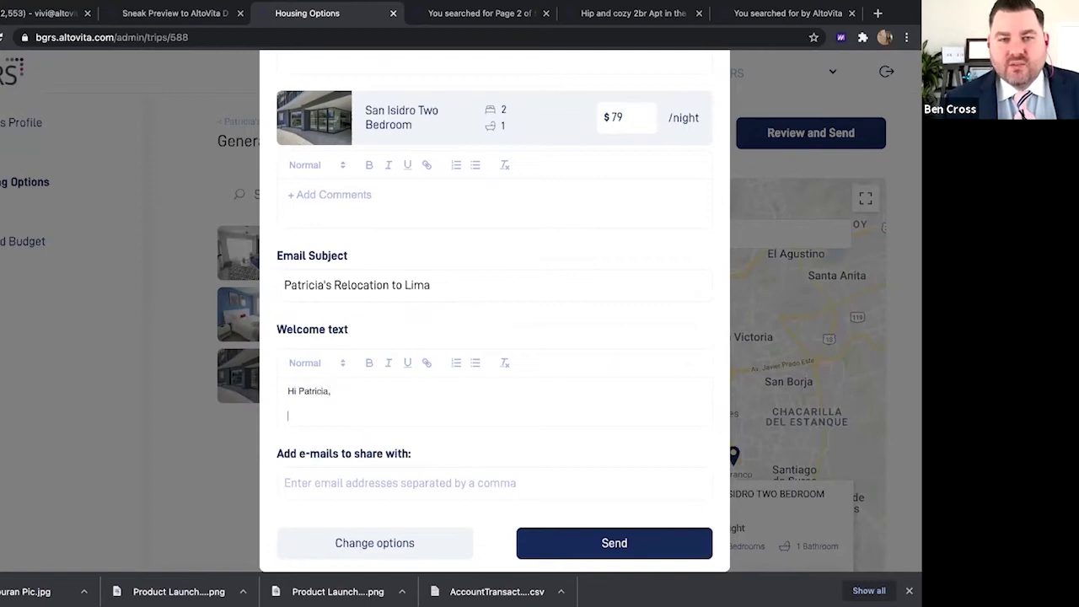
key("Return")
type("See thes")
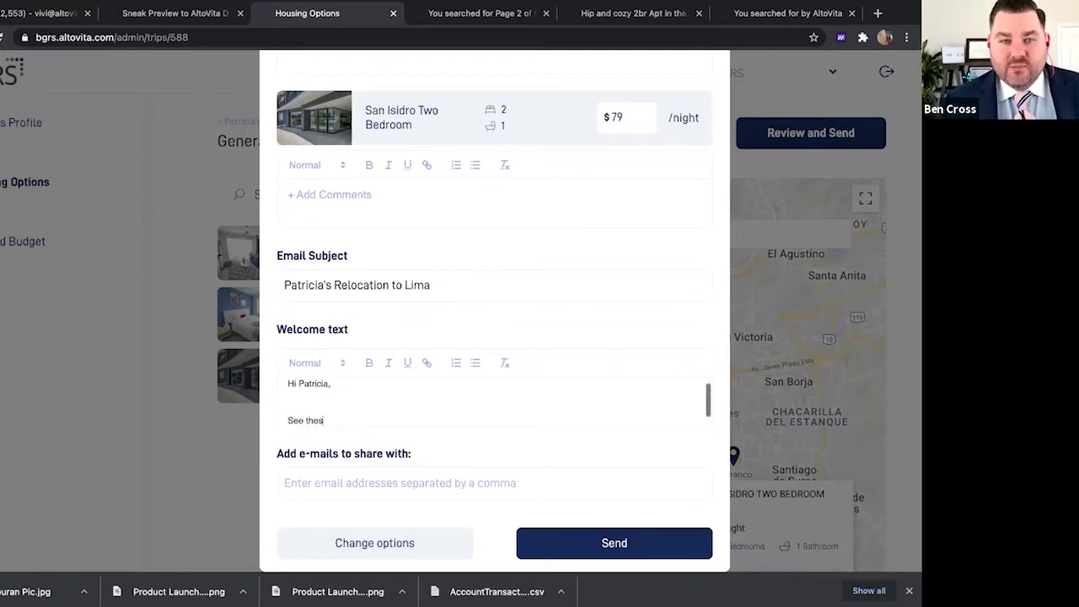
type("e 3 best options")
key("Return")
key("Return")
key("Return")
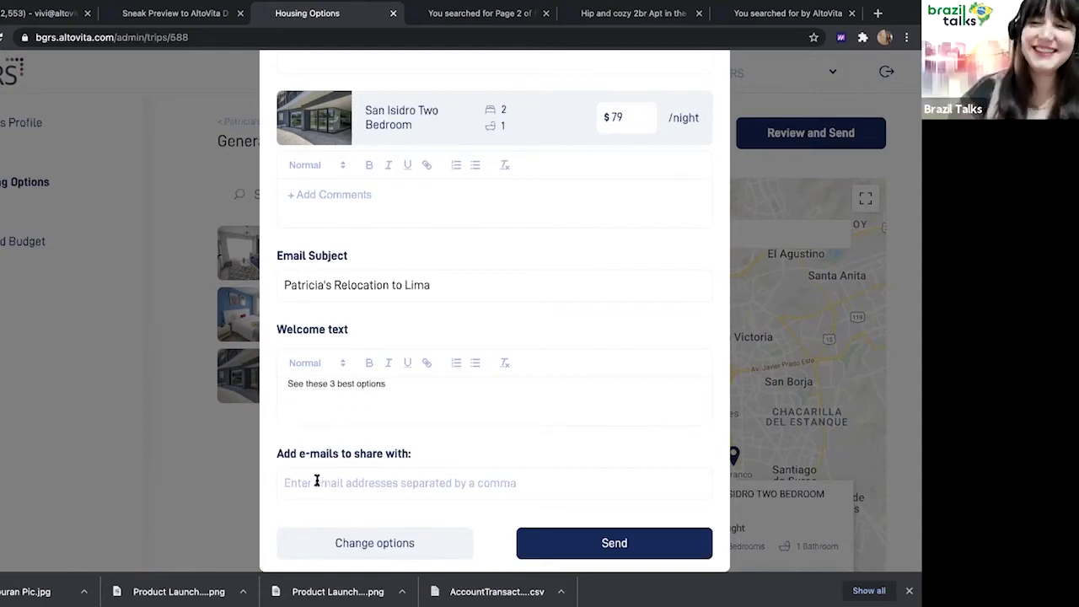
Enter the employee's e-mail address as recipient and send the housing email
left_click(318, 480)
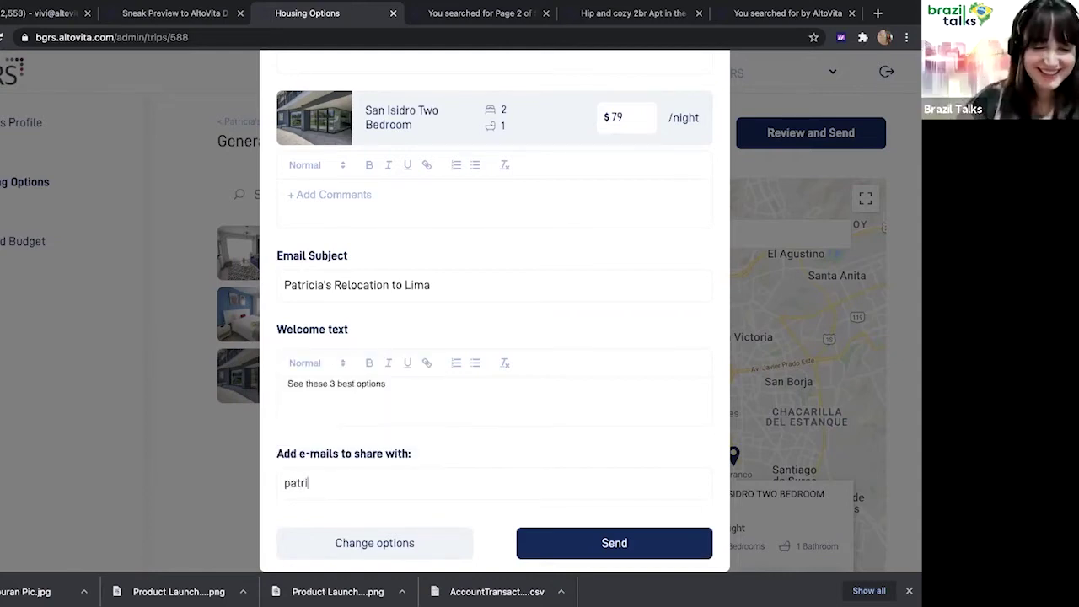
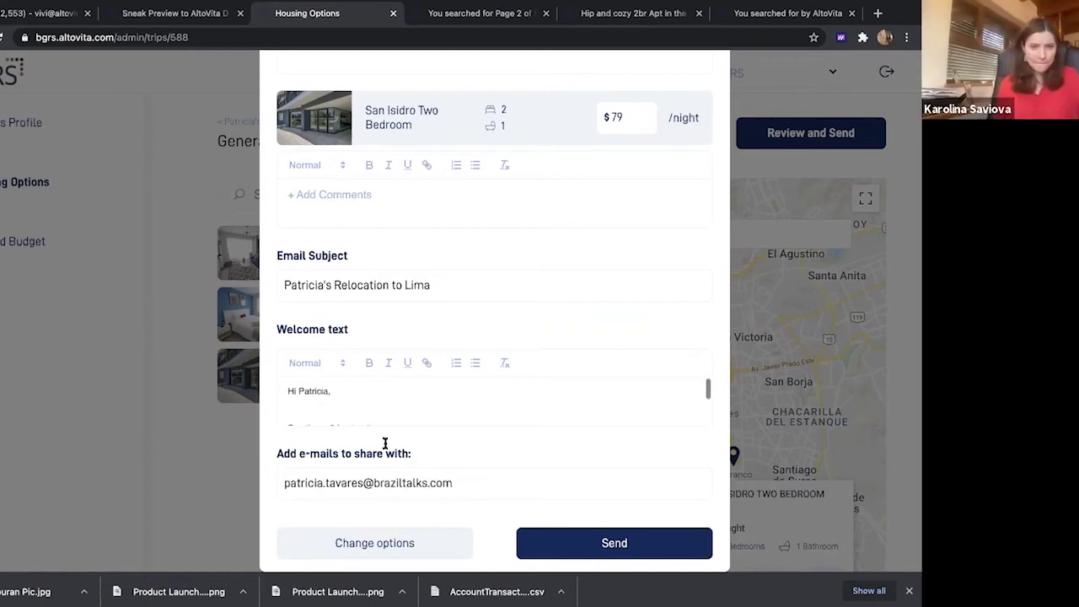
scroll(492, 257, "up", 6)
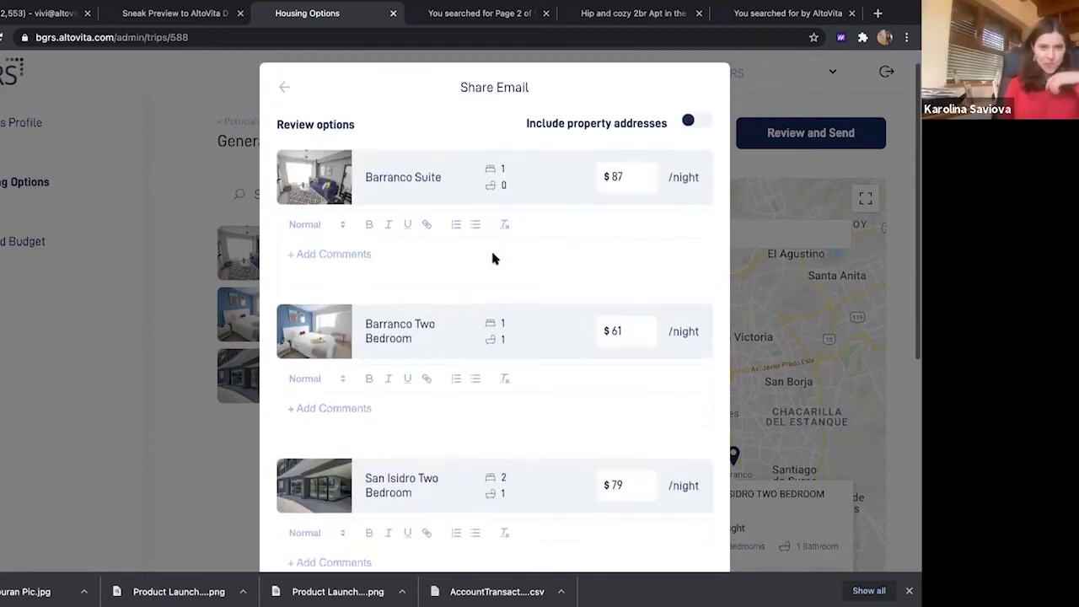
scroll(493, 258, "down", 6)
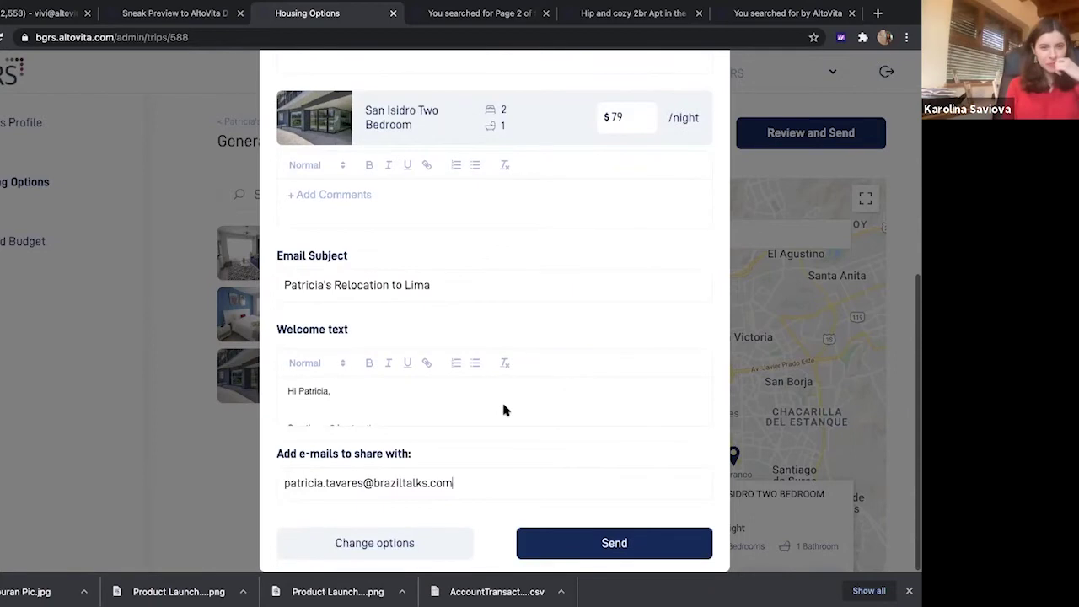
left_click(574, 546)
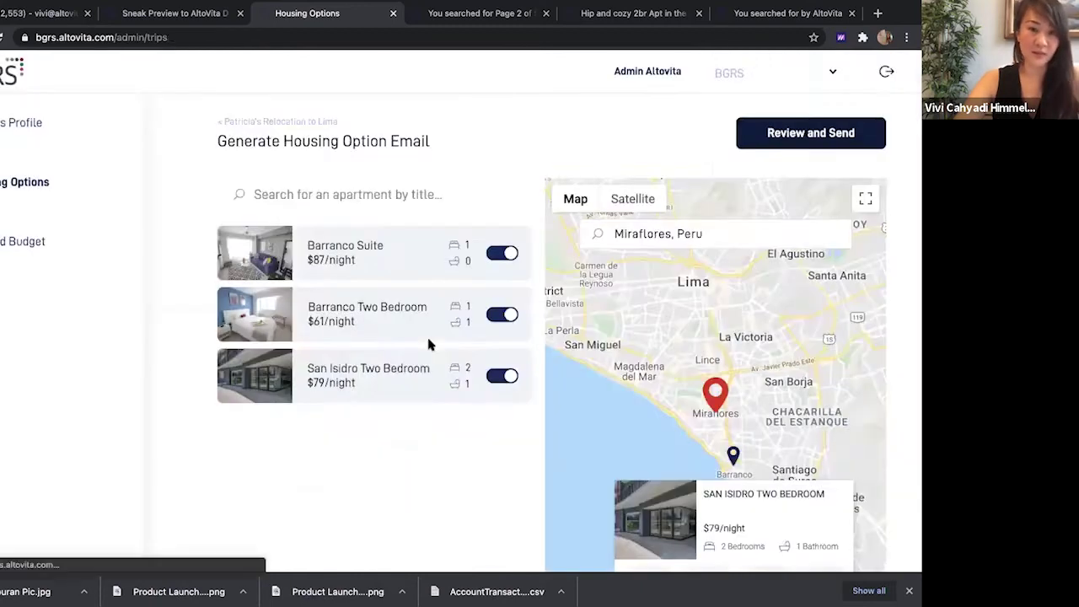
Create a new email for the Lima trip with all three apartments included and open its review
left_click(872, 303)
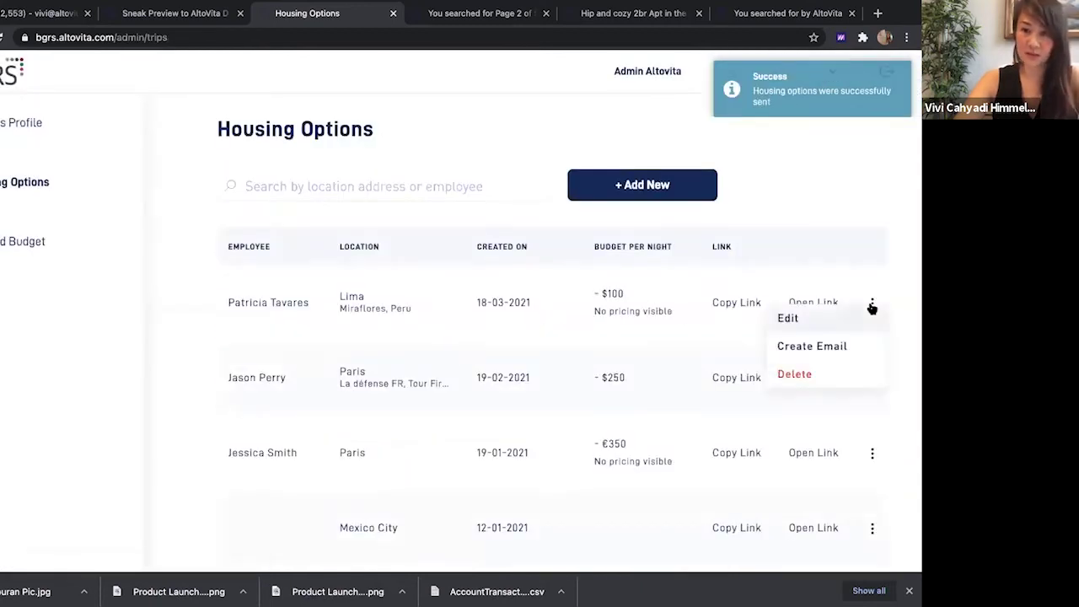
left_click(846, 344)
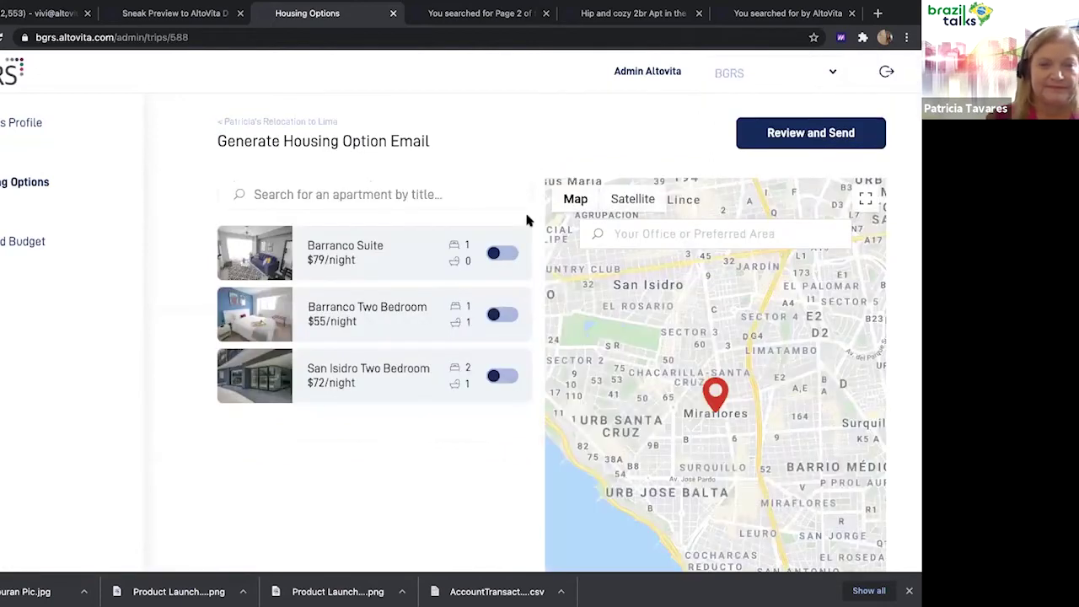
left_click(504, 253)
left_click(501, 314)
left_click(501, 376)
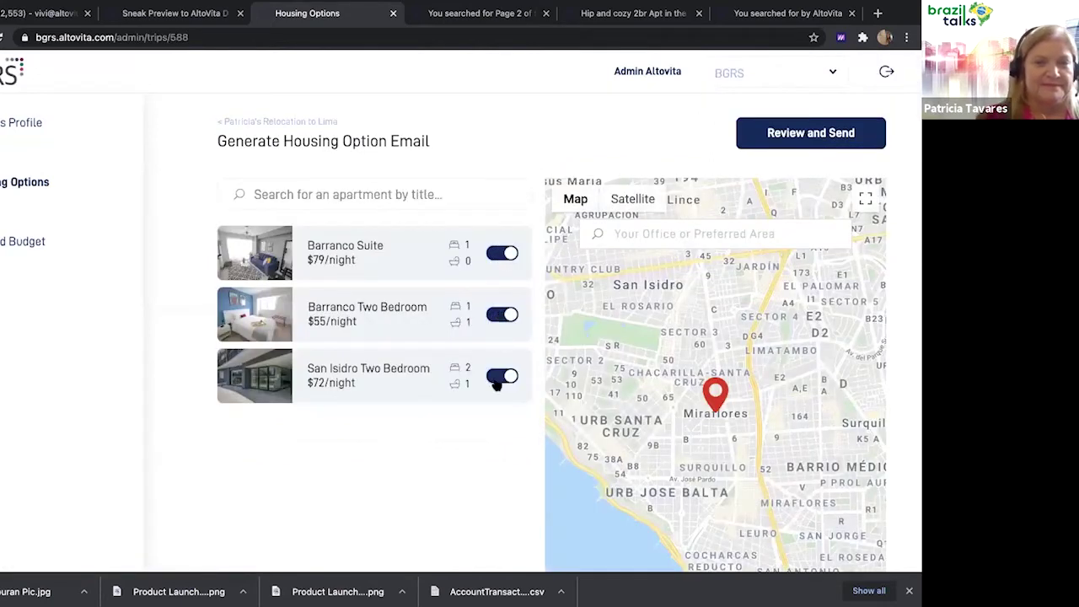
left_click(776, 154)
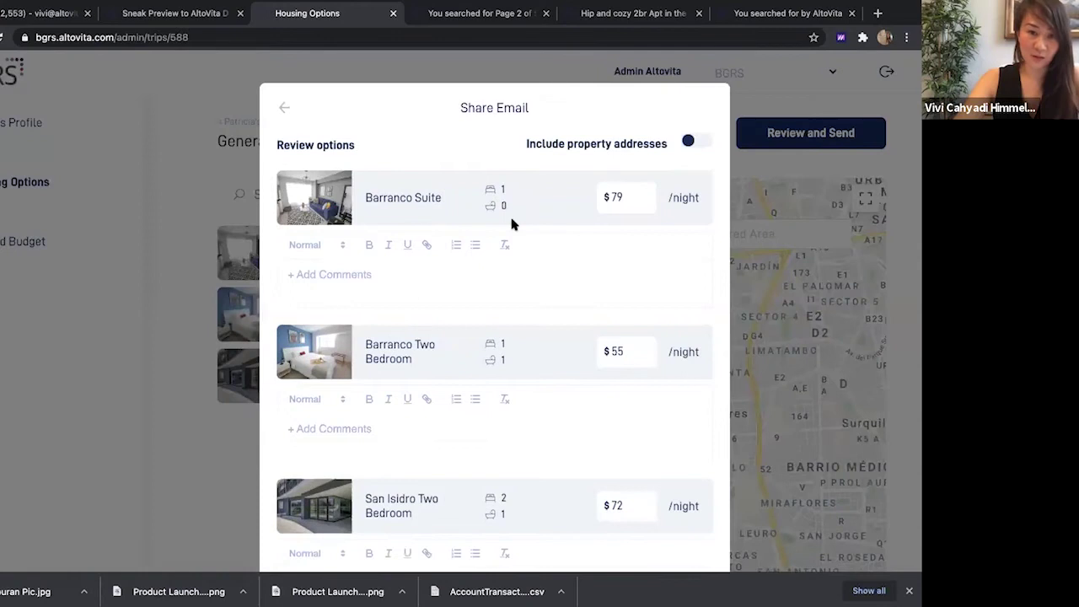
Choose the saved relocation-to-Lima subject and add a colleague's e-mail address as an extra recipient
scroll(512, 223, "down", 5)
left_click(445, 299)
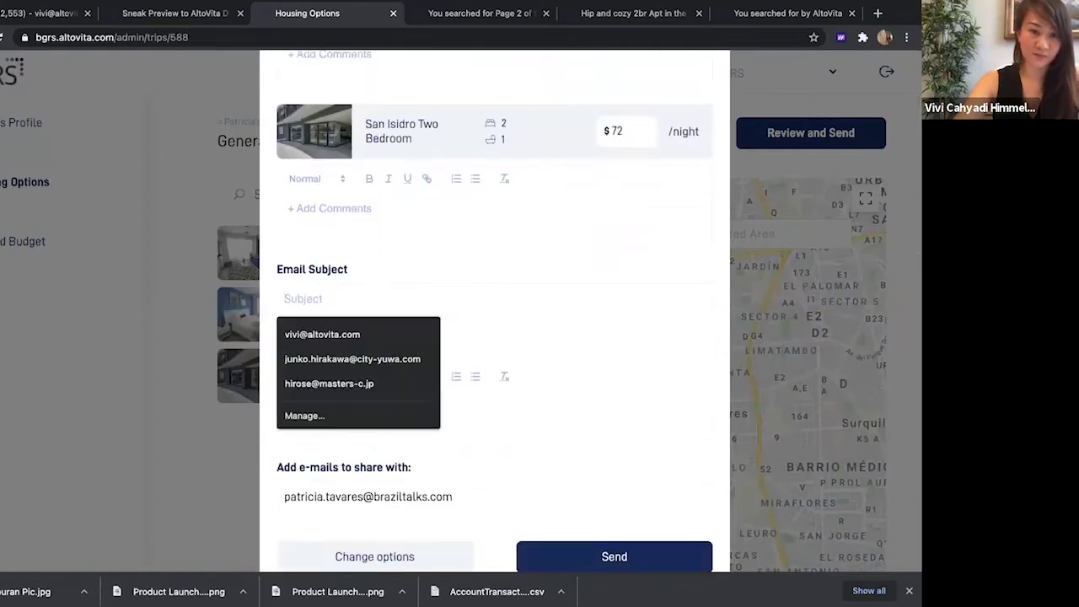
type("Patricia's Relocation to Lima")
left_click(363, 334)
left_click(381, 416)
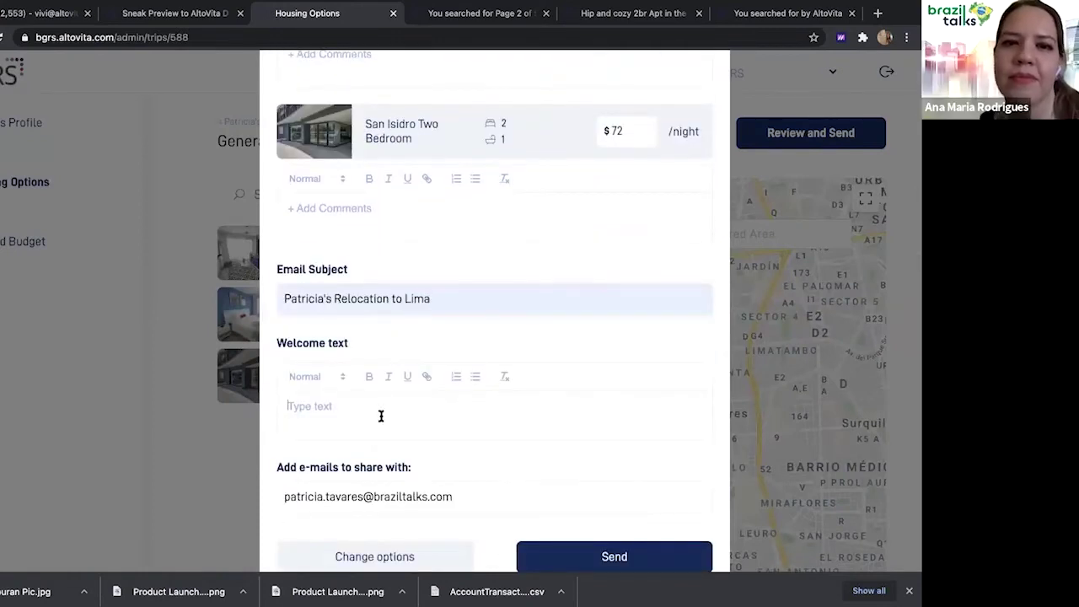
scroll(381, 415, "down", 1)
left_click(469, 482)
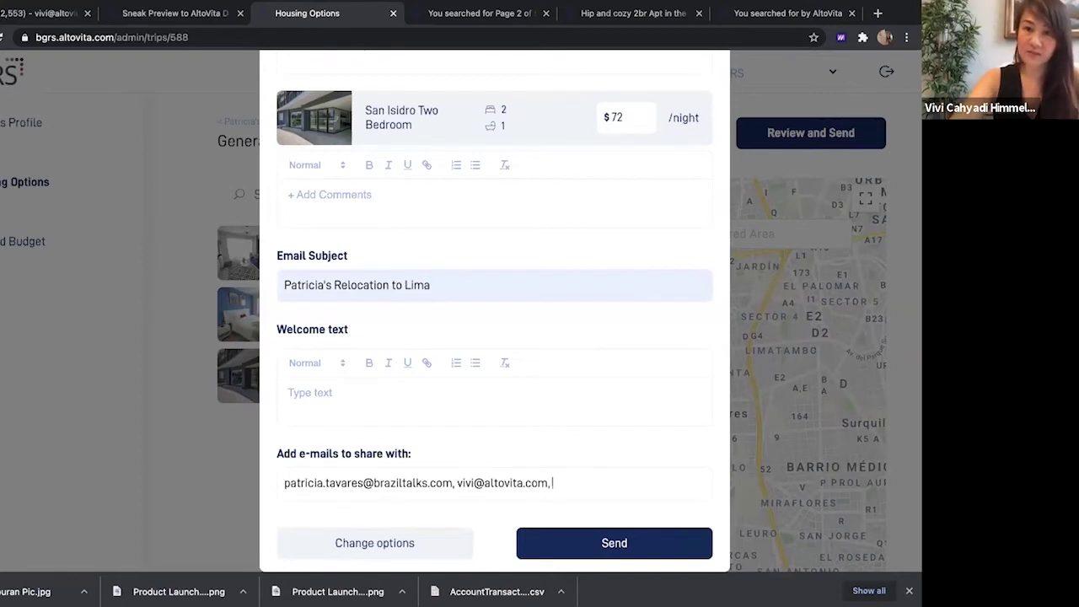
Write the welcome message offering 3 best options for the Lima relocation and paste another recipient
left_click(417, 393)
type("Hi Patricia,  ")
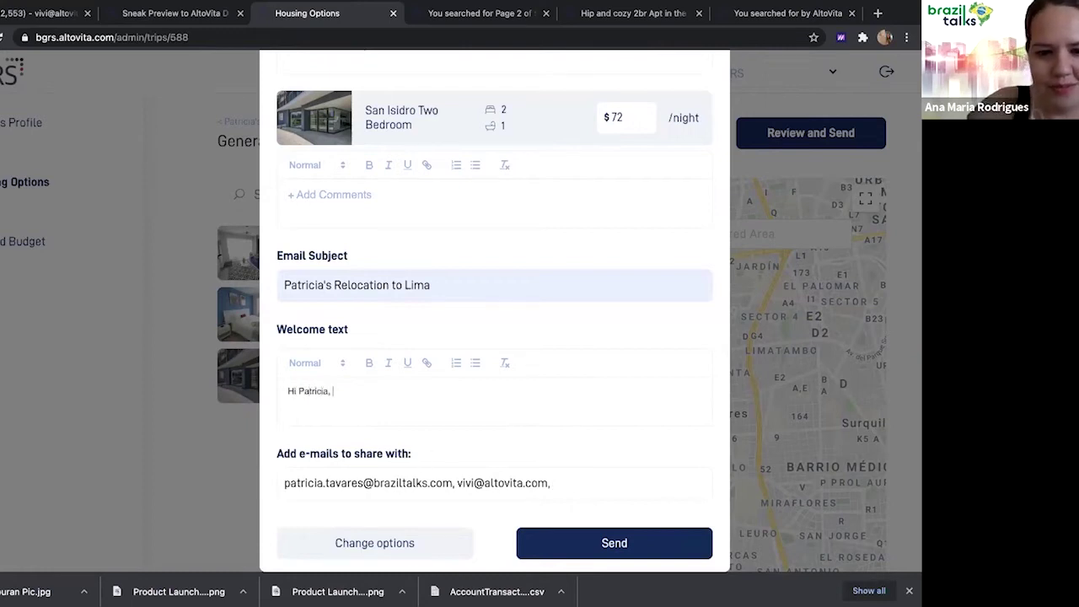
type("Please see these 3 best options for your relocation to Lima :)")
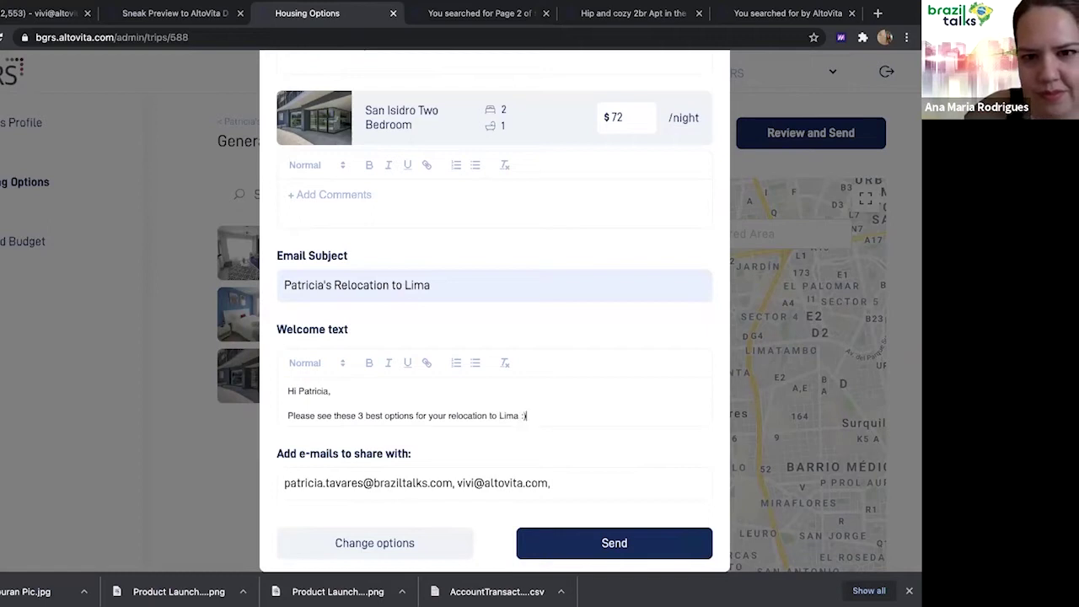
scroll(493, 379, "up", 5)
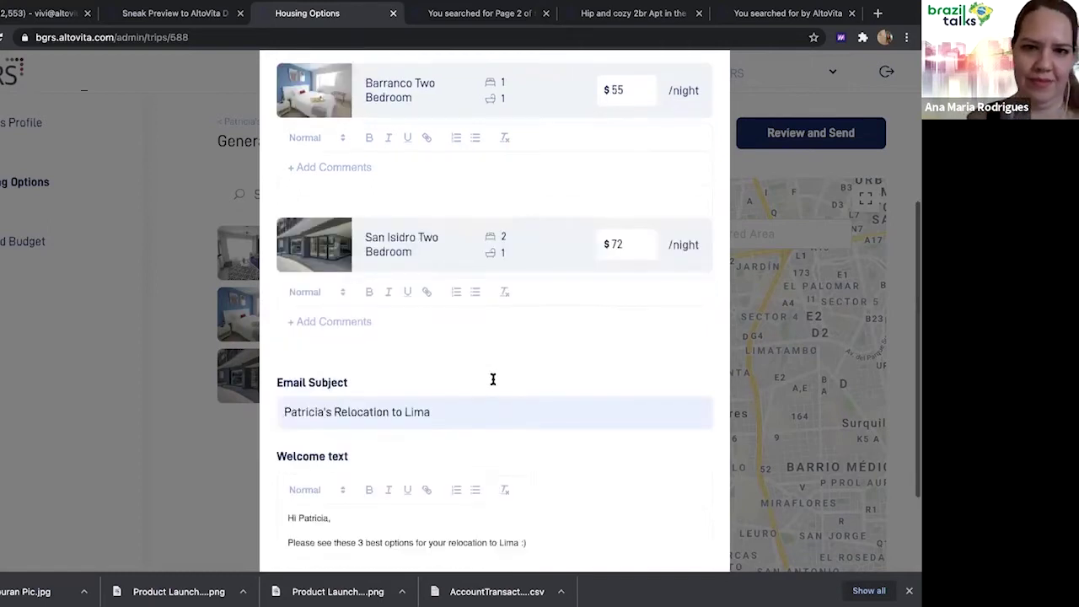
scroll(492, 378, "down", 5)
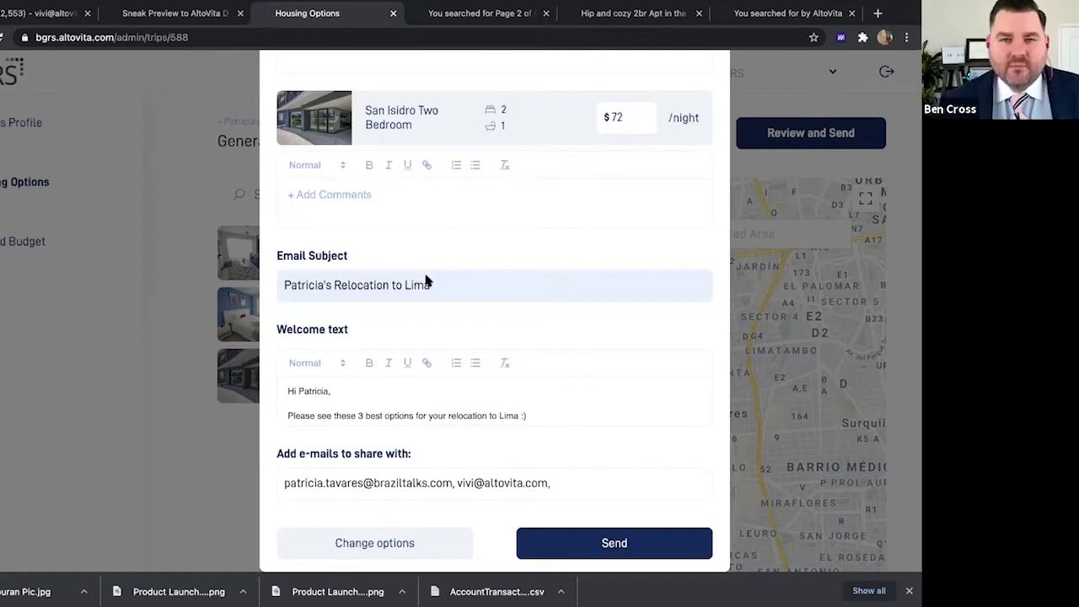
left_click(564, 489)
key("ctrl+v")
Send the second Lima housing email and go to the Managed Budget pages
left_click(592, 542)
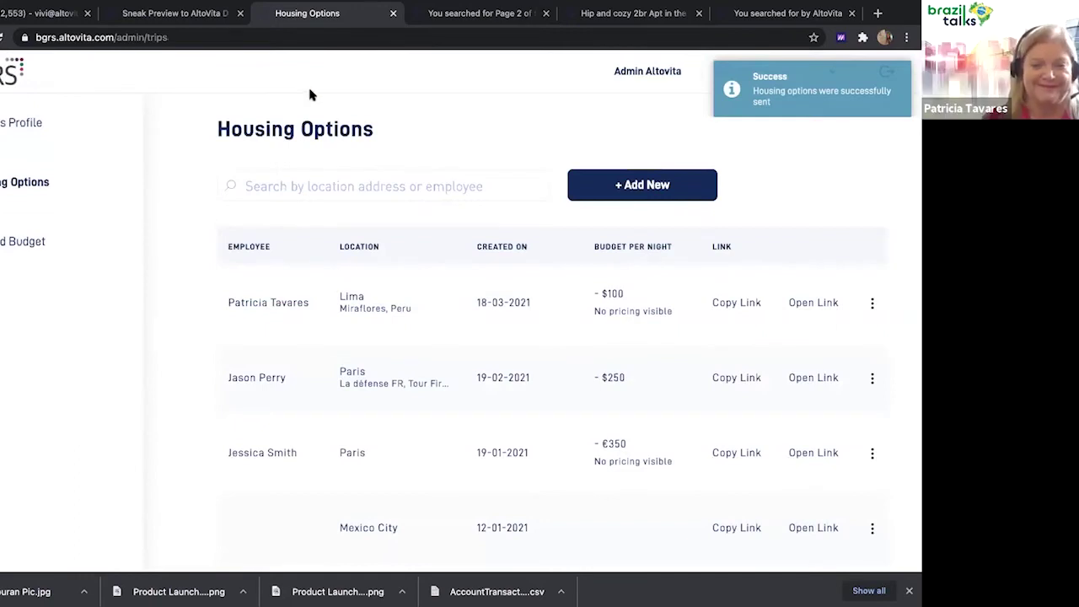
left_click(35, 236)
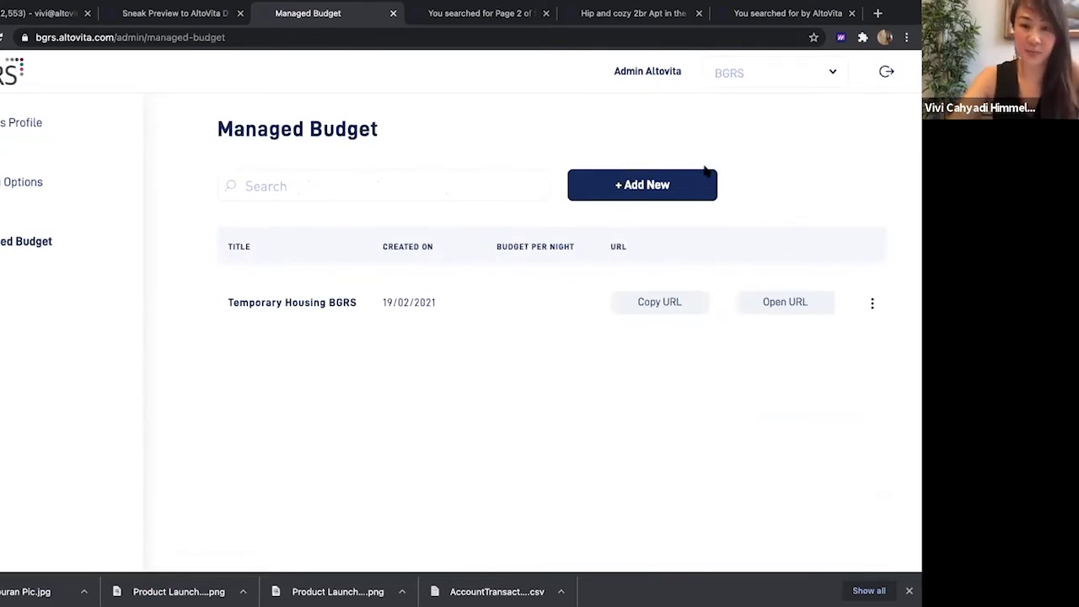
Create a new Managed Budget page titled 'Housing by BGRS' with USD currency
left_click(645, 187)
left_click(277, 235)
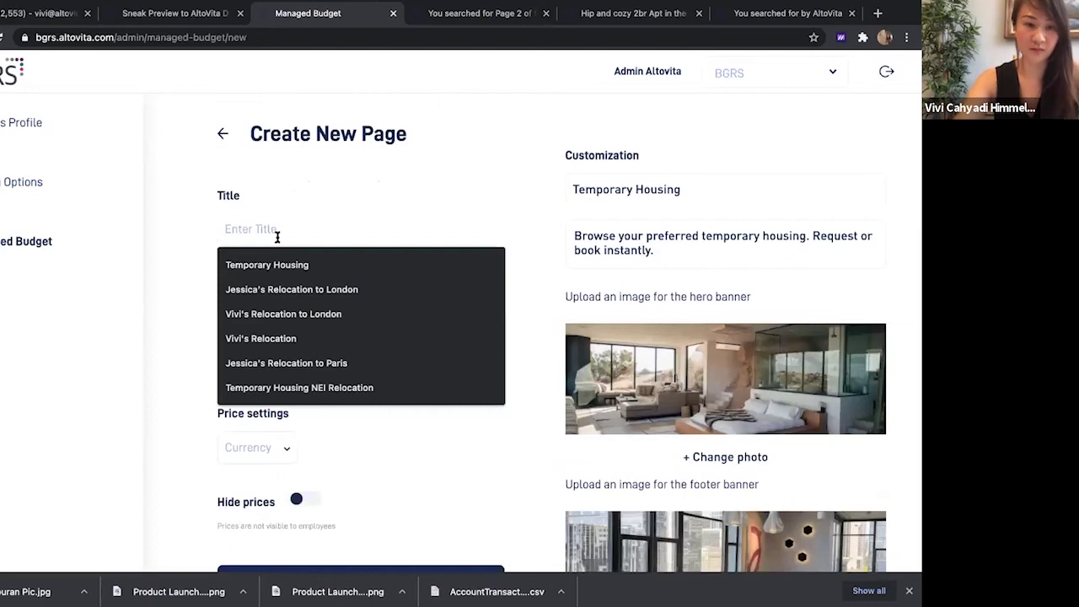
type("Housing b")
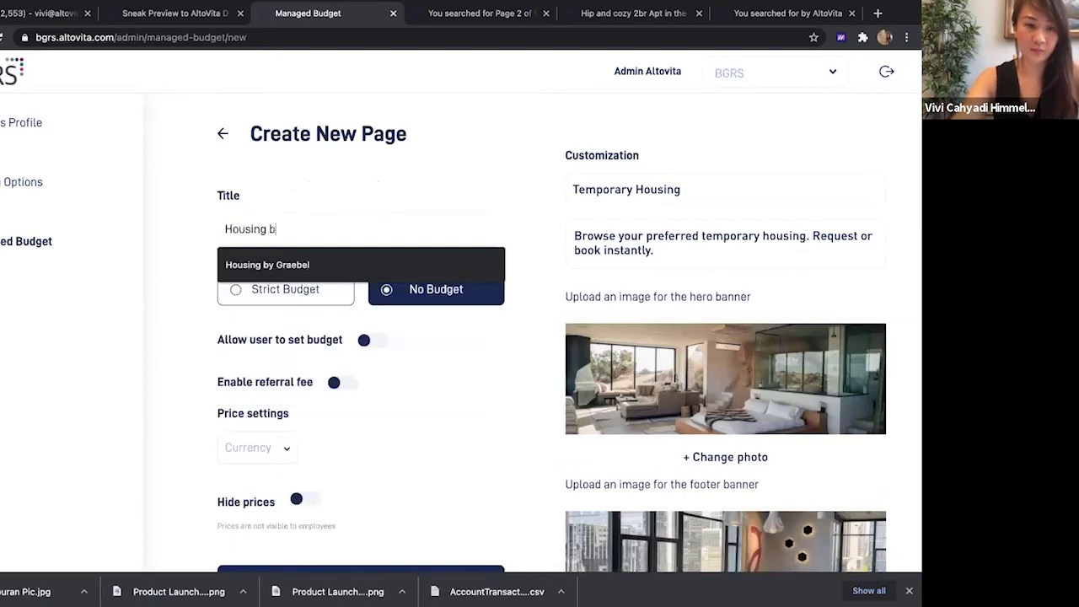
type("y GBR")
key("BackSpace")
key("BackSpace")
key("BackSpace")
type("BGRS")
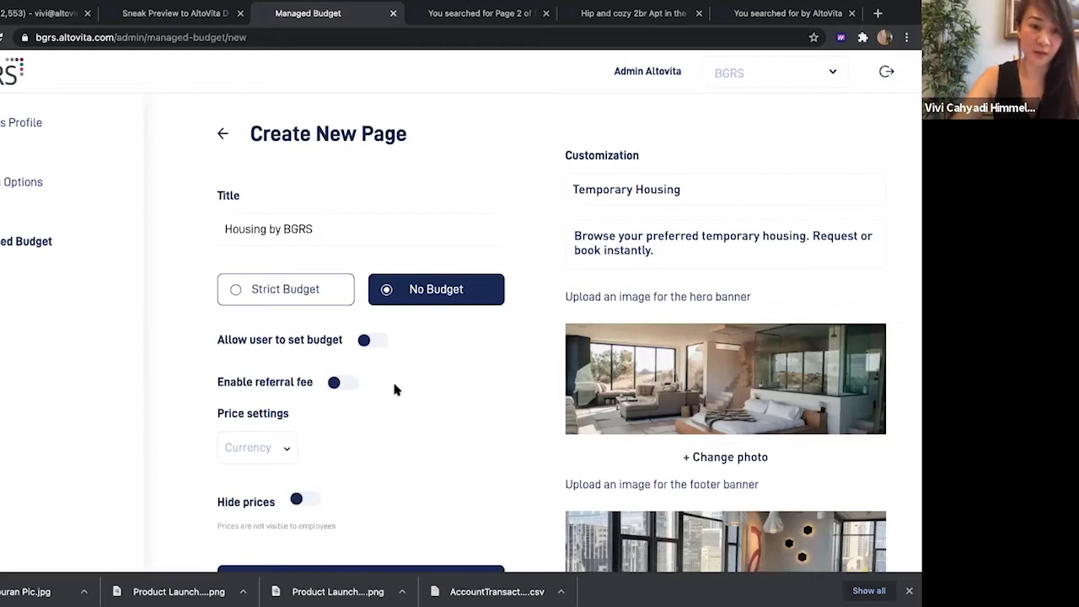
scroll(393, 386, "down", 1)
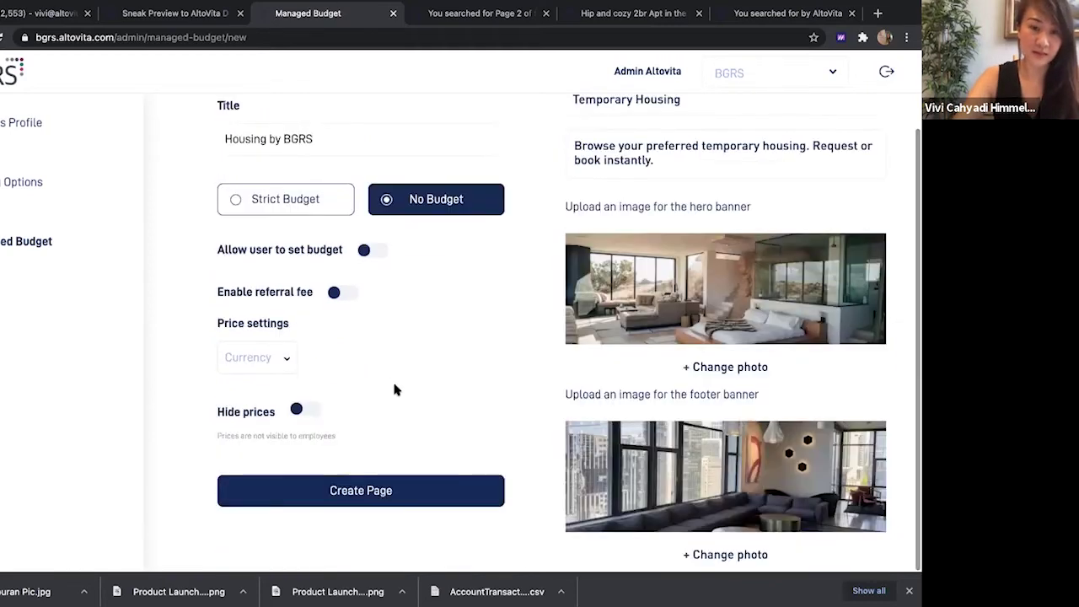
left_click(272, 357)
left_click(250, 437)
left_click(391, 492)
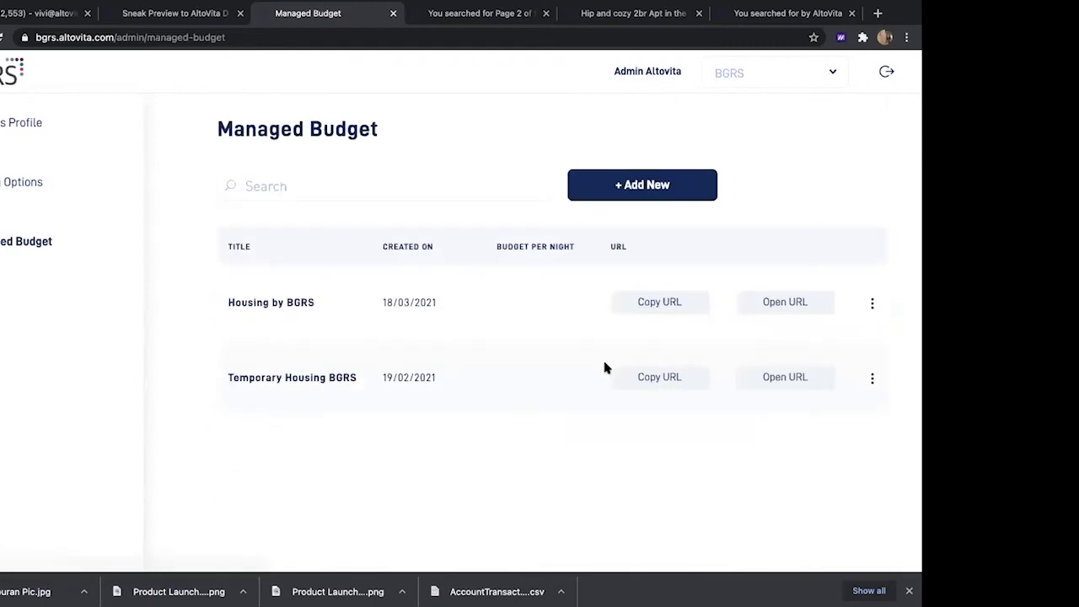
Open the Housing by BGRS public landing page and scroll down to its global coverage map
left_click(802, 308)
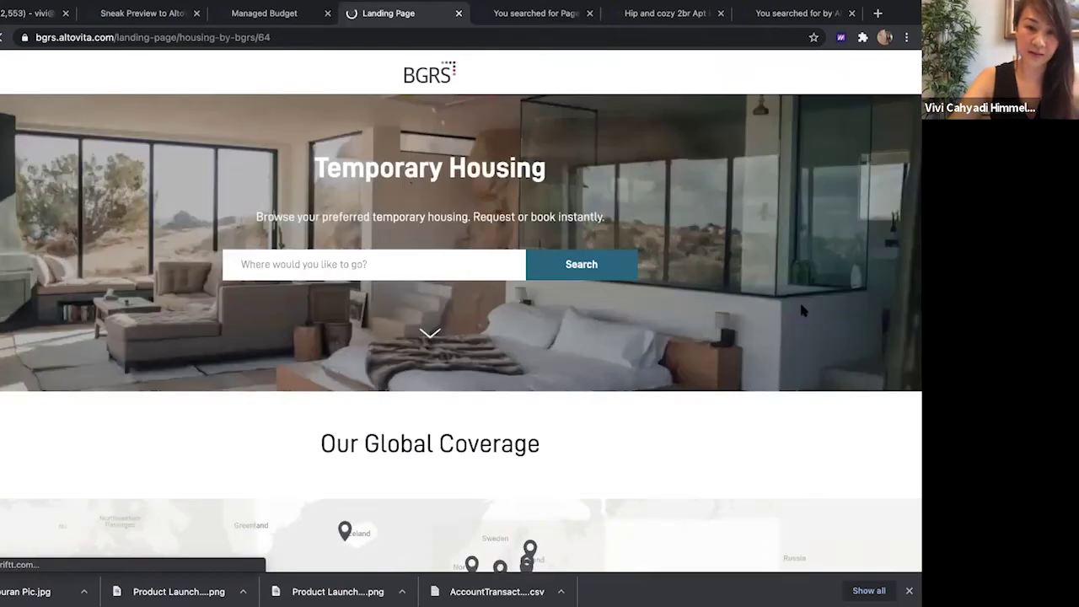
scroll(802, 311, "down", 2)
scroll(802, 311, "down", 5)
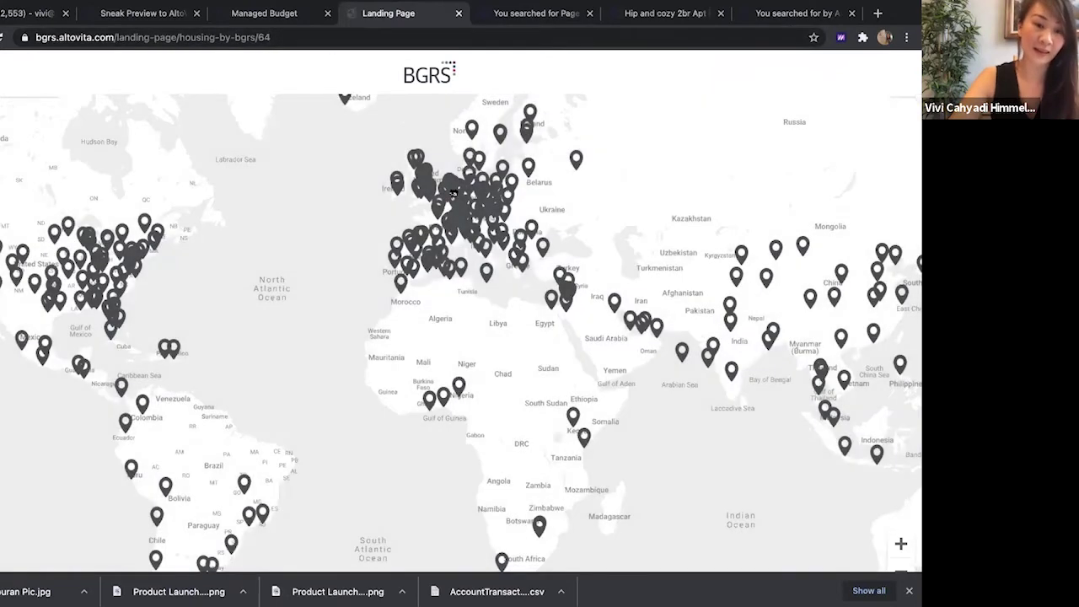
scroll(464, 178, "down", 2)
Bring up all Puerto Vallarta property listings from the map's Mexico pin
left_click_drag(464, 178, 469, 310)
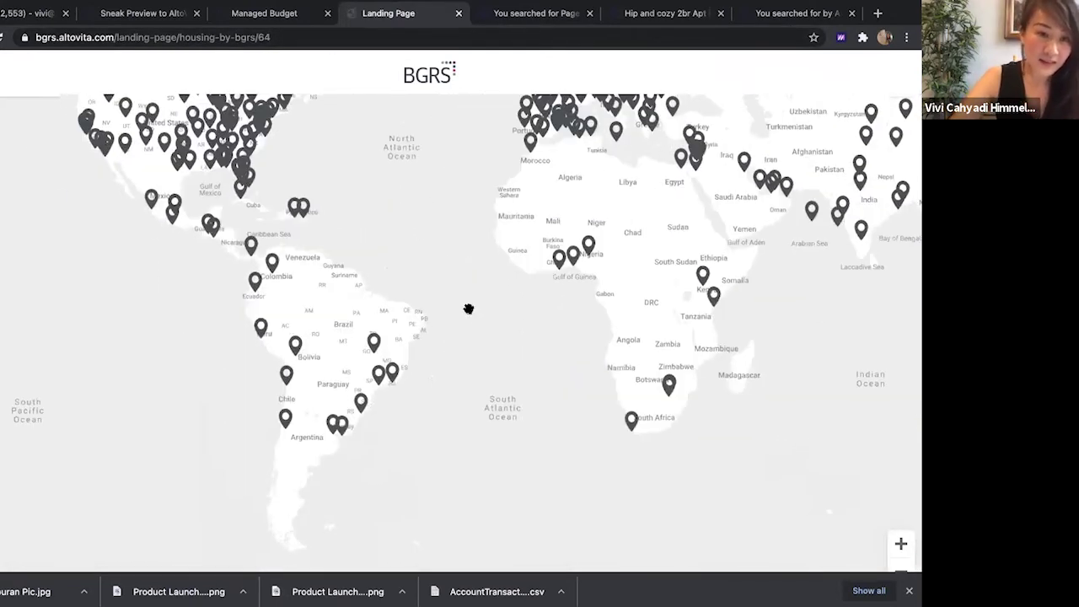
left_click(155, 209)
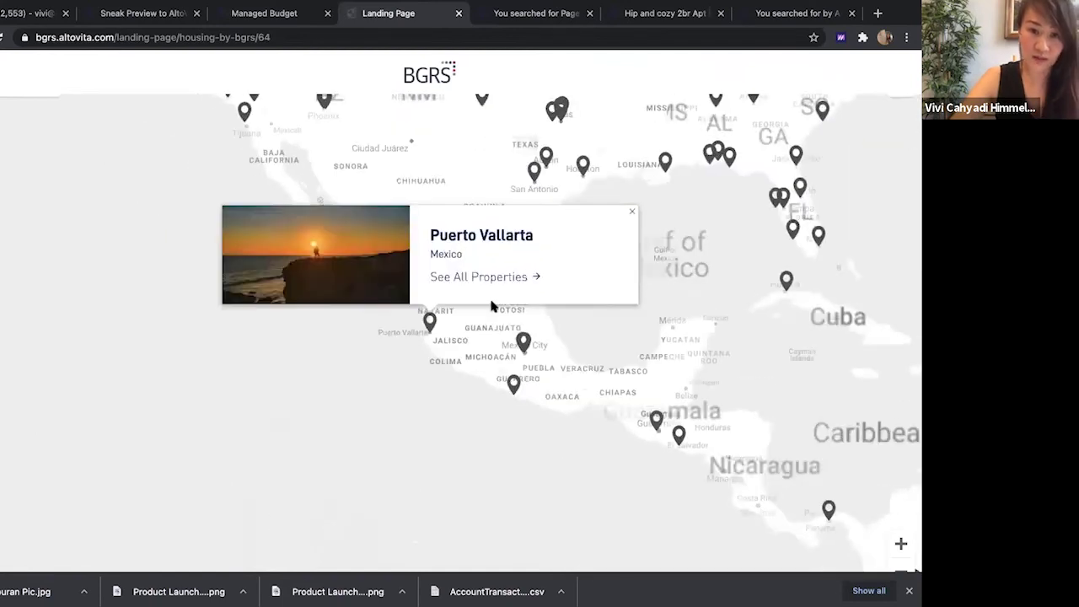
left_click(492, 280)
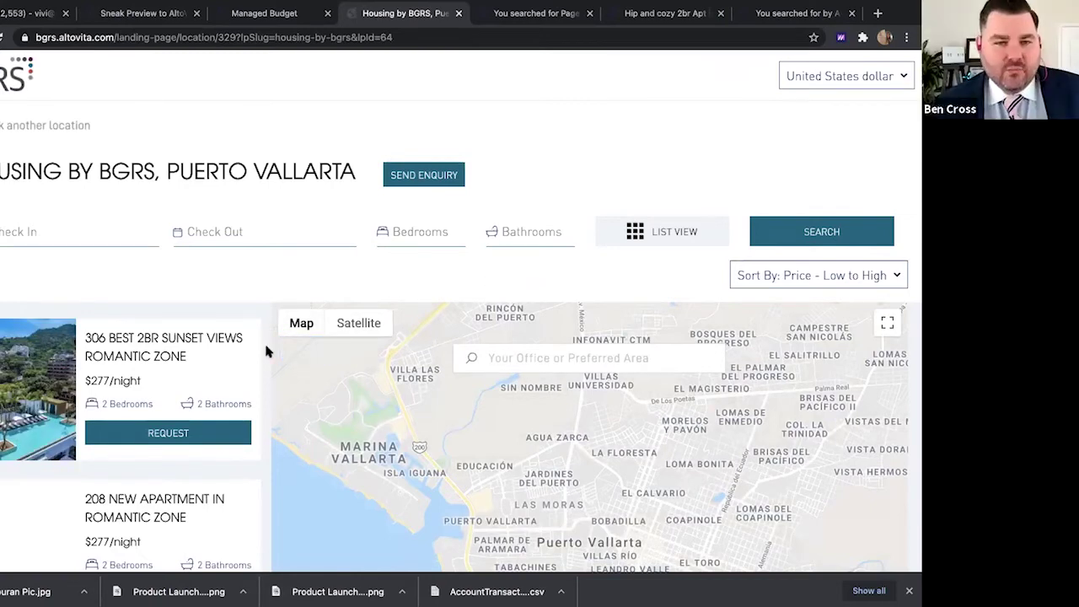
Filter the Puerto Vallarta listings to 3-bedroom homes using the Bedrooms dropdown
scroll(266, 351, "down", 4)
scroll(266, 351, "down", 5)
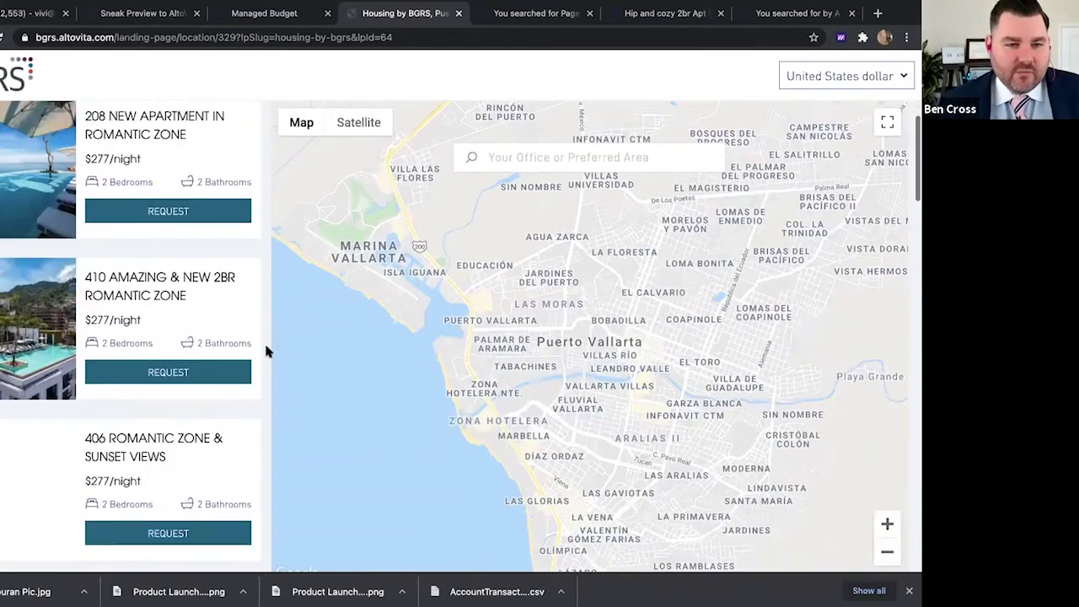
scroll(266, 350, "down", 3)
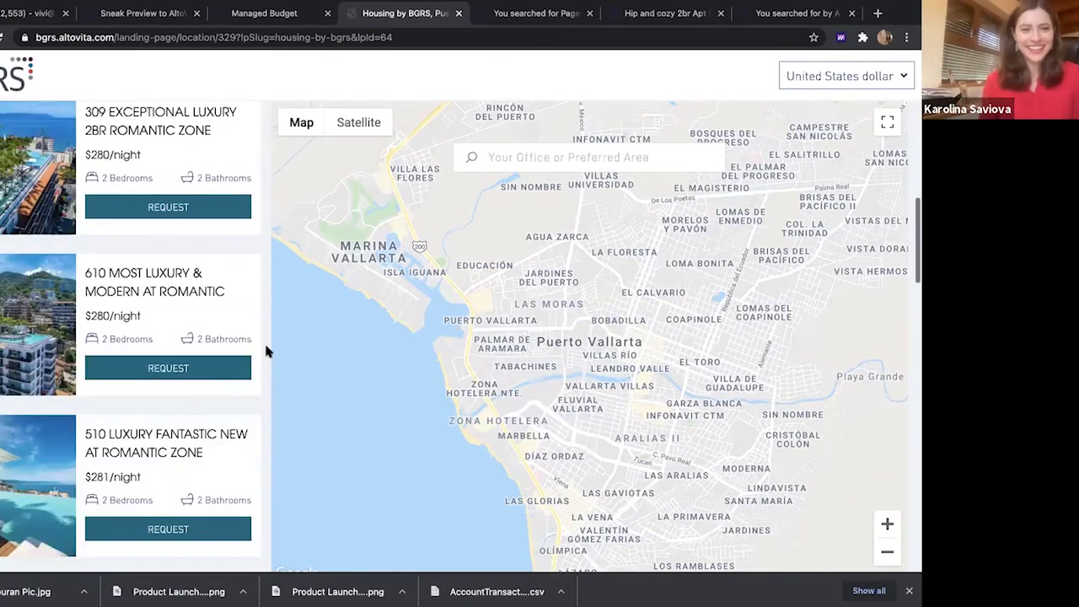
scroll(267, 351, "down", 3)
scroll(266, 351, "down", 3)
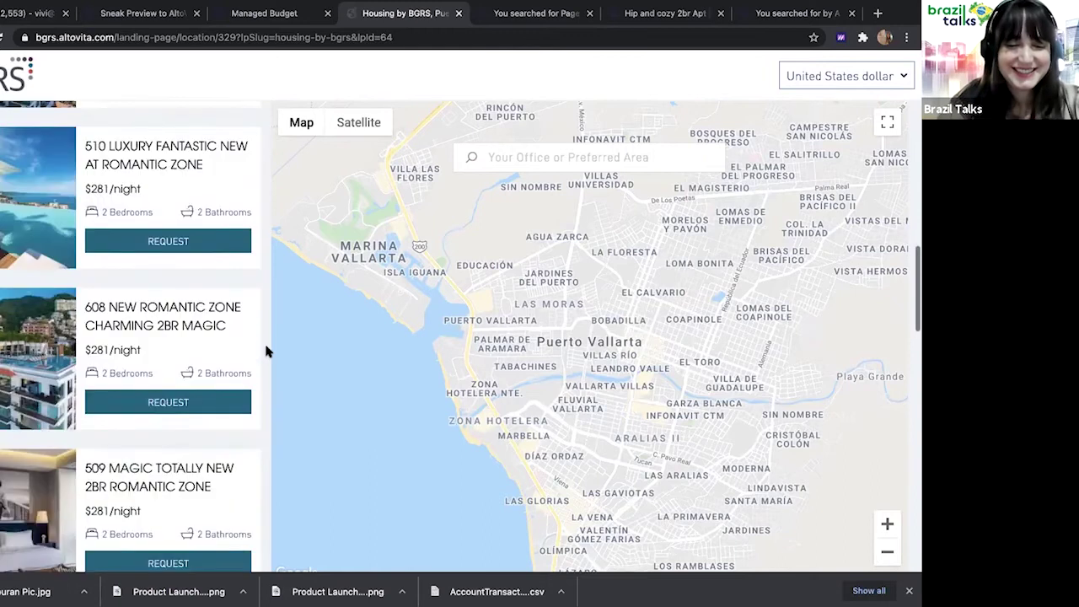
scroll(266, 351, "up", 10)
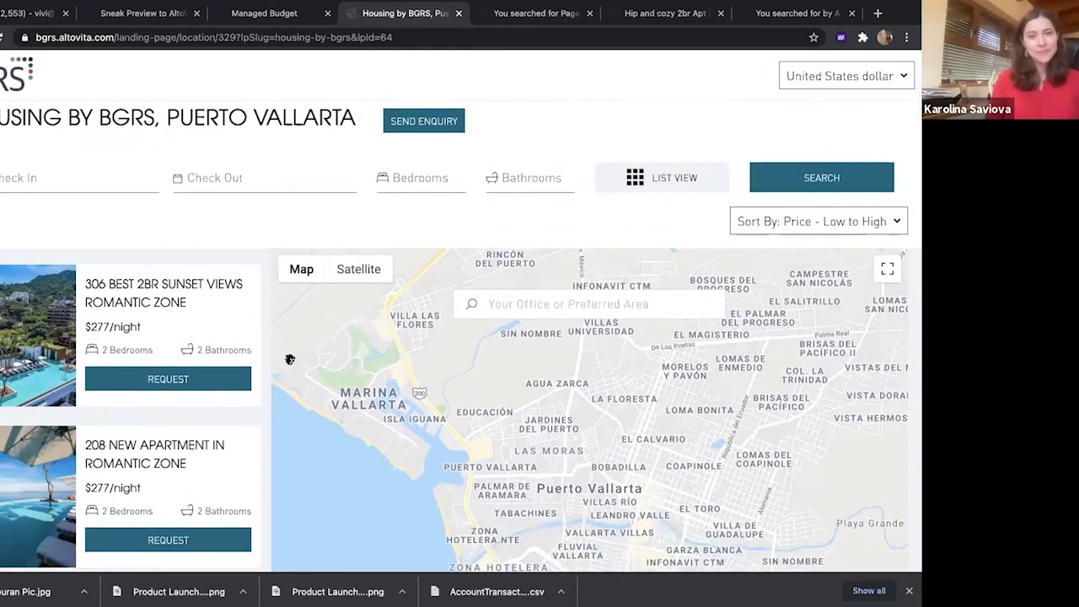
scroll(268, 368, "down", 1)
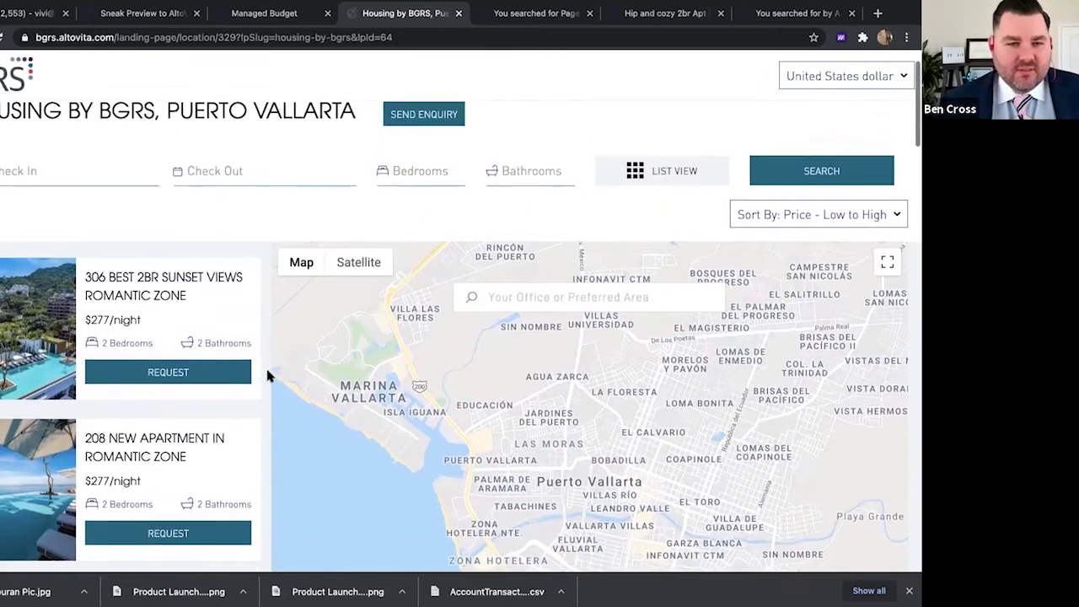
scroll(354, 253, "up", 1)
left_click(430, 184)
left_click(410, 295)
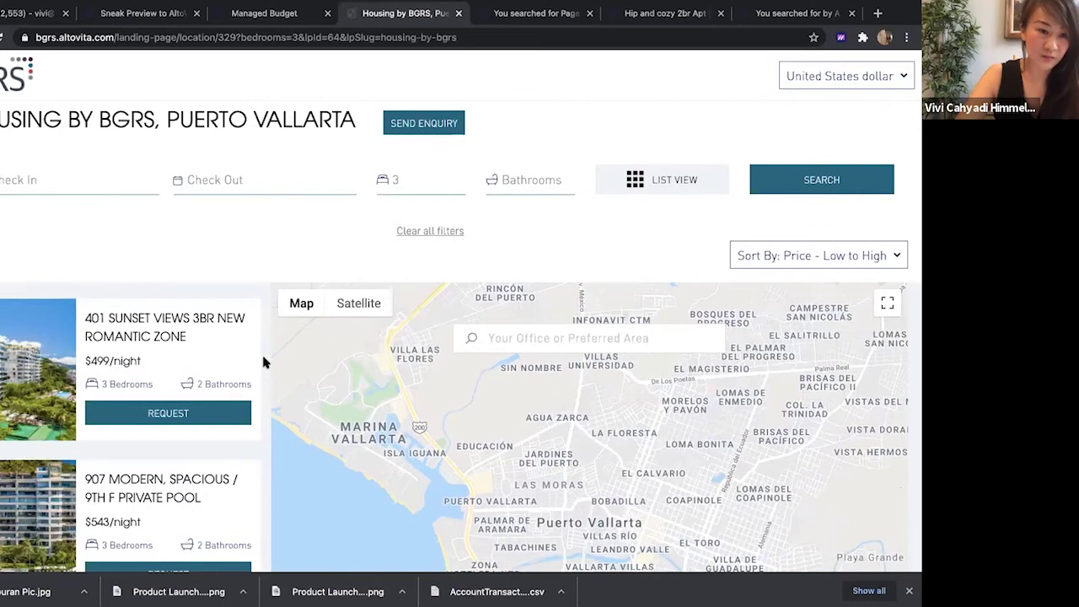
Review the 3-bedroom results from $499/night, then return to the landing page
scroll(263, 361, "down", 4)
scroll(264, 361, "down", 2)
scroll(263, 361, "down", 2)
scroll(264, 361, "up", 5)
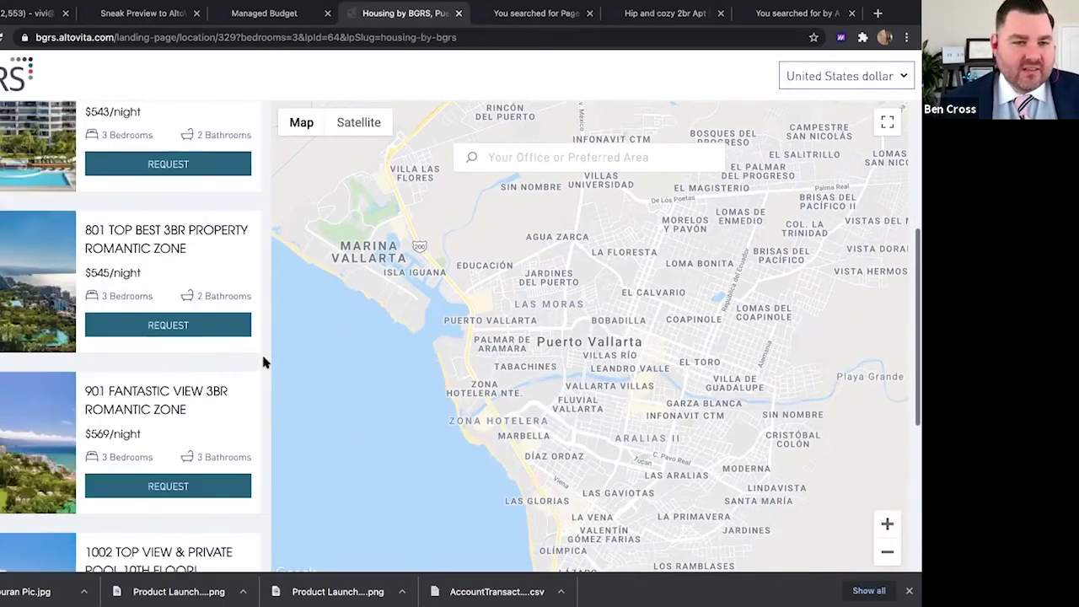
scroll(264, 363, "up", 3)
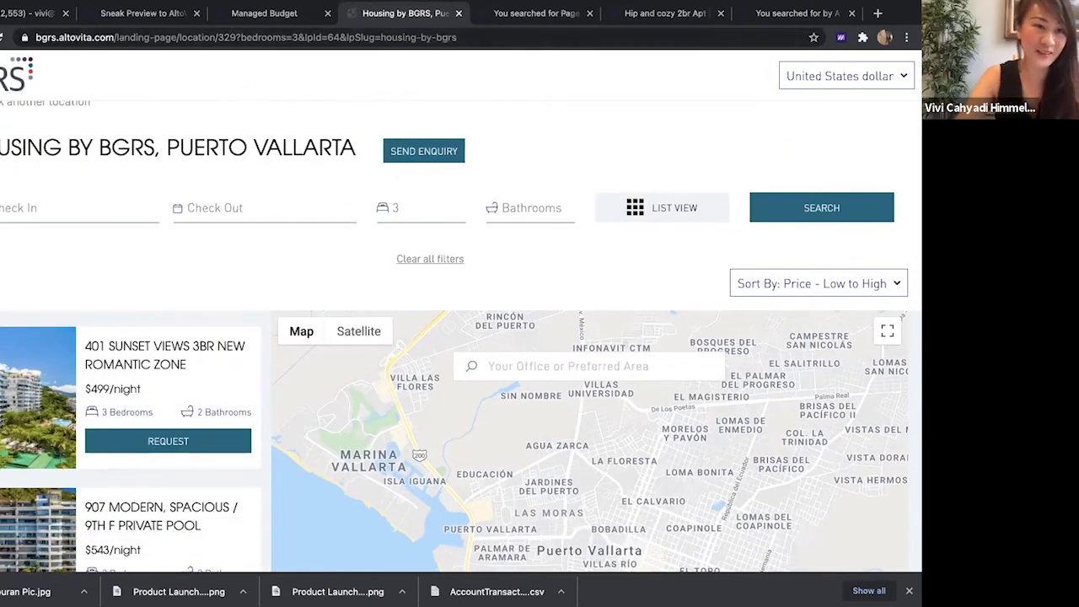
key("alt+Left")
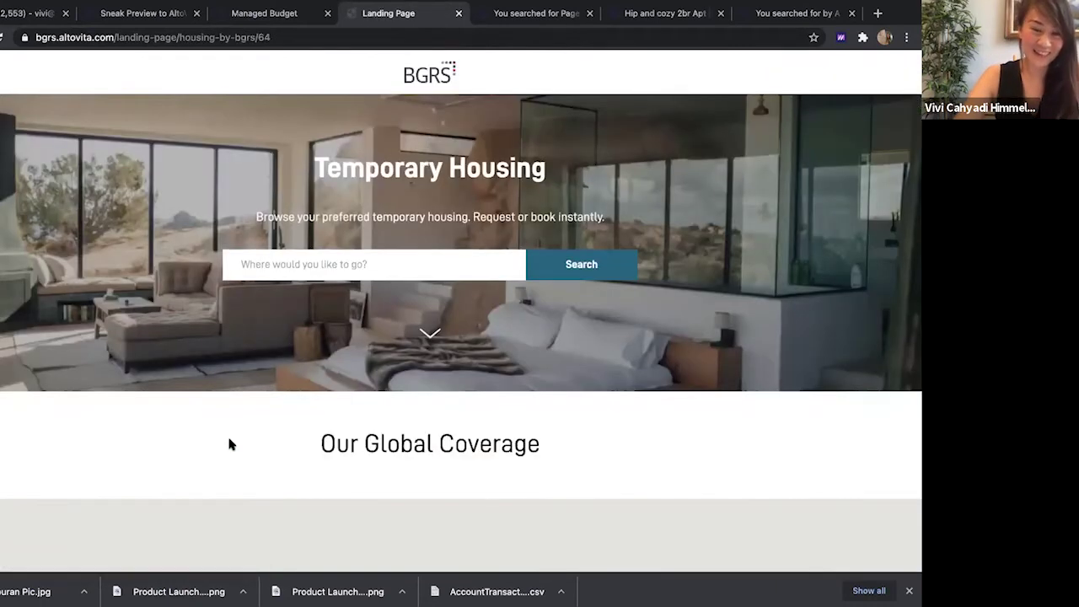
Center the coverage map on the Americas and show all Mexico City properties
scroll(230, 445, "down", 5)
left_click_drag(310, 358, 512, 346)
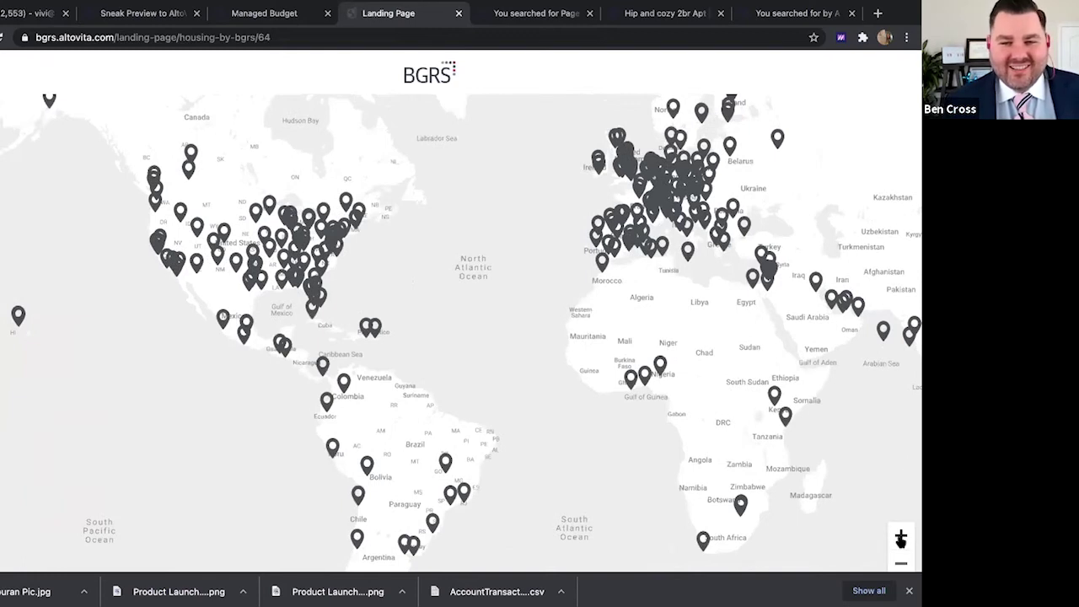
left_click(900, 538)
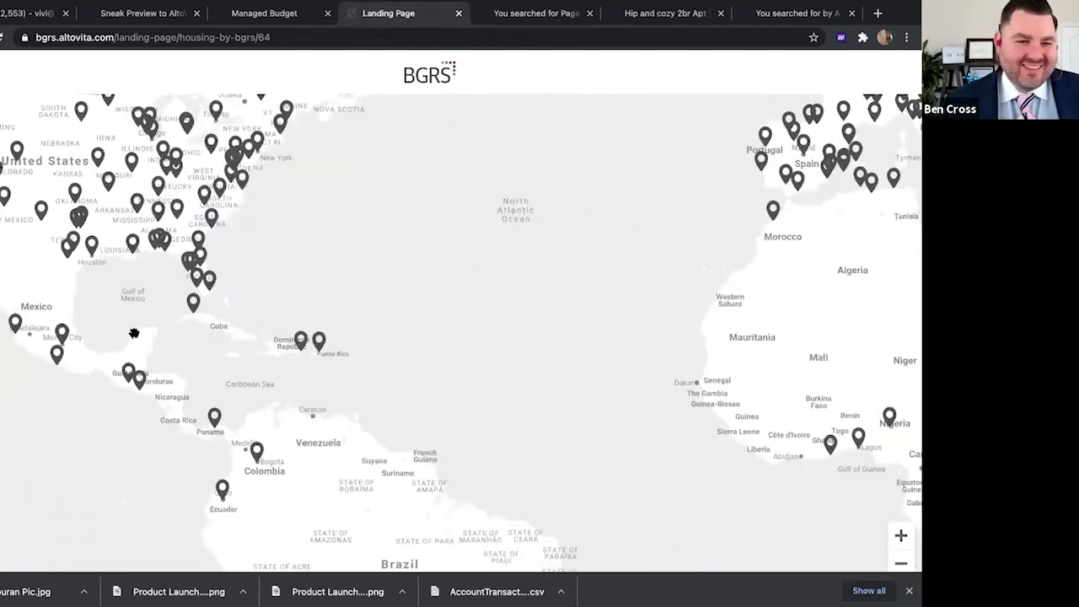
left_click(62, 337)
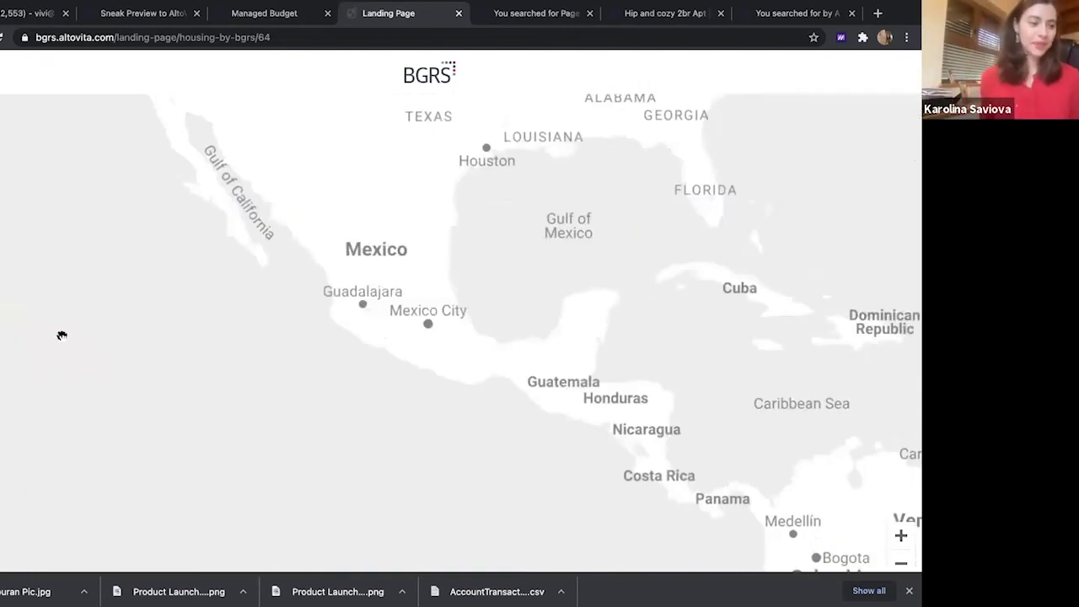
left_click(471, 277)
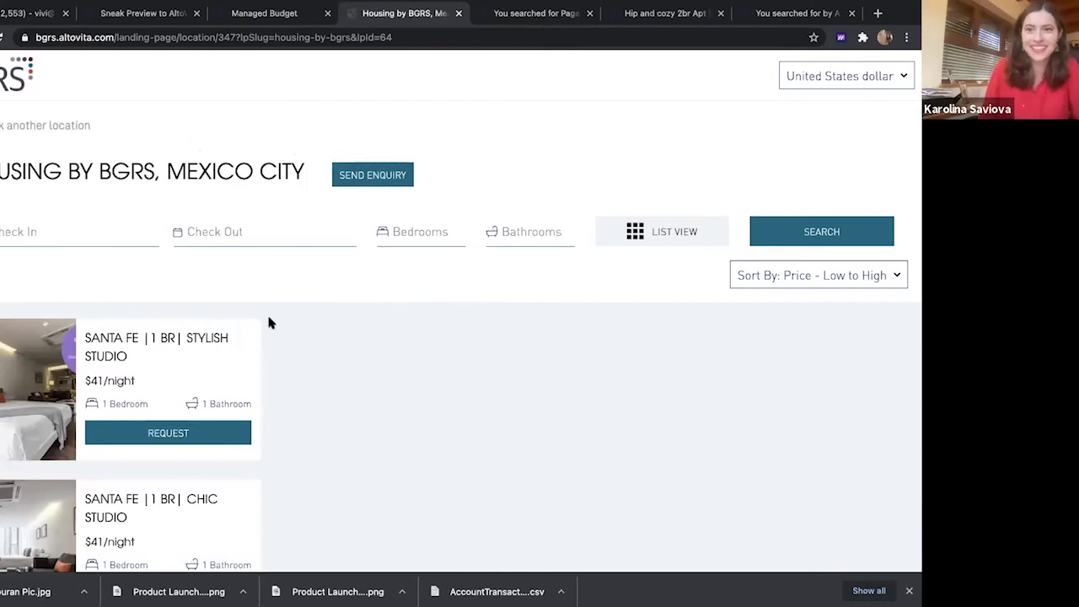
Filter the Mexico City listings to 3 bedrooms, starting with a $100/night Roma Norte apartment
scroll(270, 321, "down", 2)
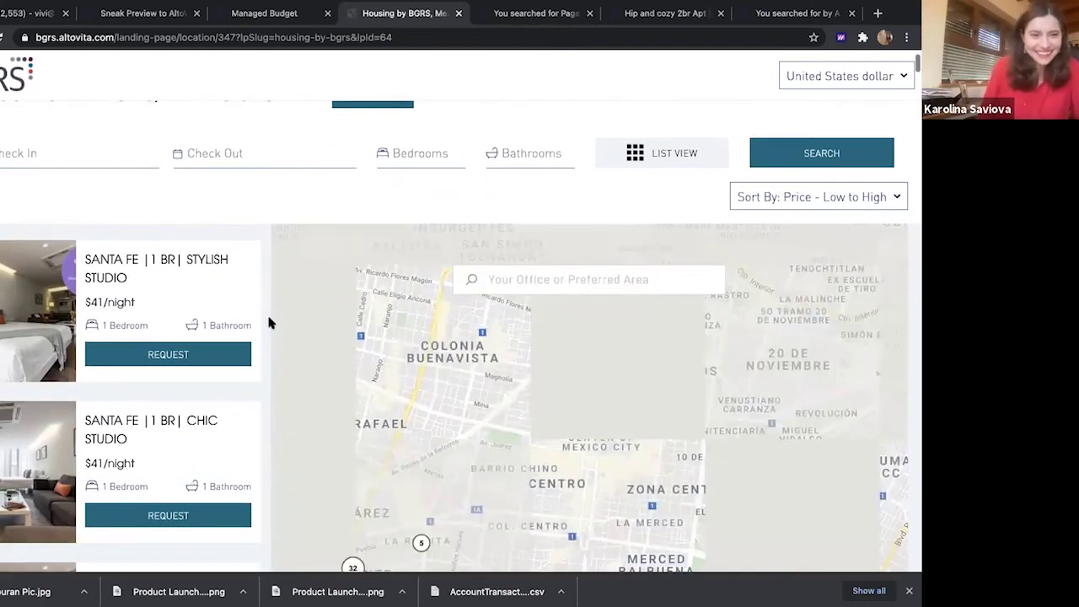
scroll(270, 323, "down", 2)
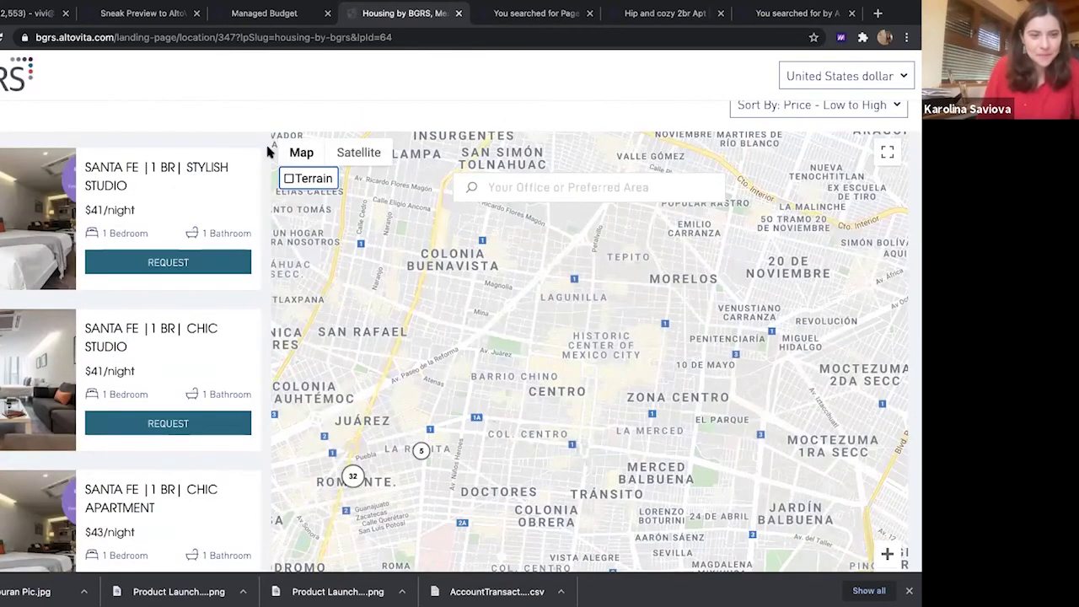
scroll(291, 150, "up", 2)
left_click(506, 137)
left_click(446, 140)
left_click(406, 241)
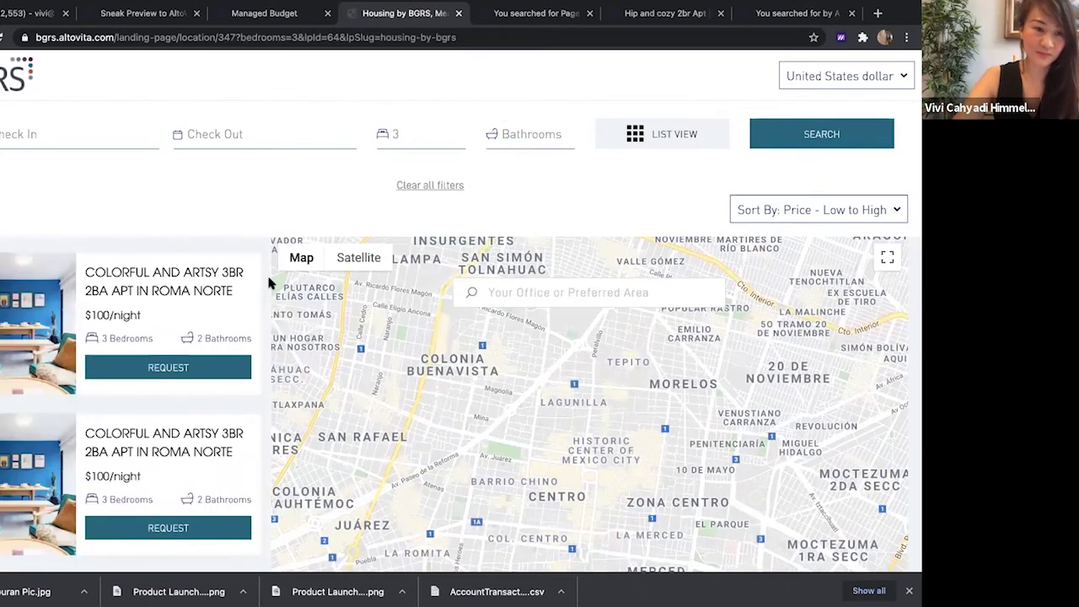
scroll(268, 279, "down", 5)
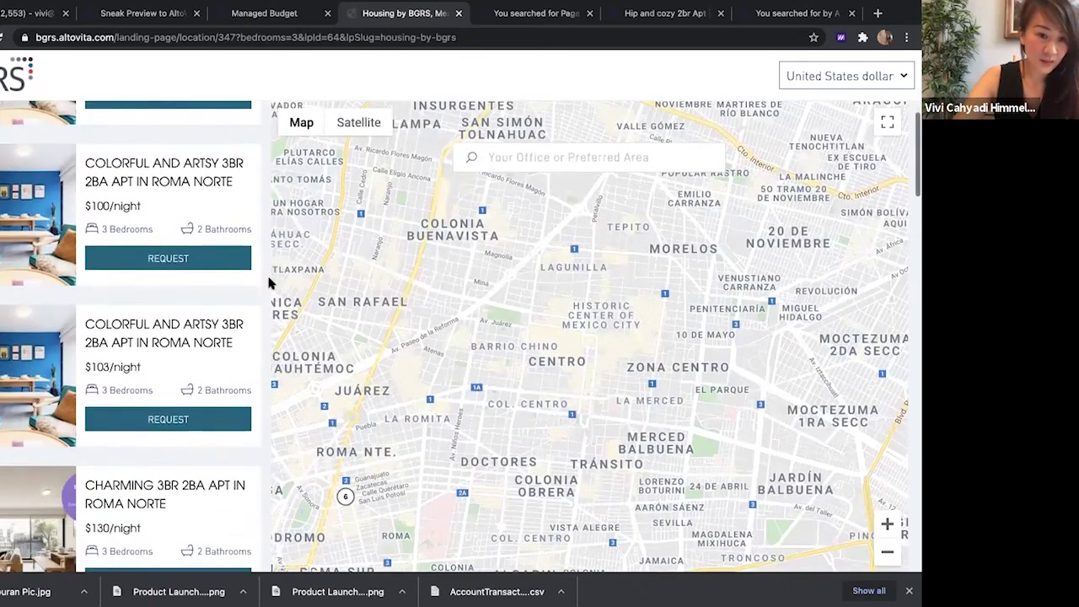